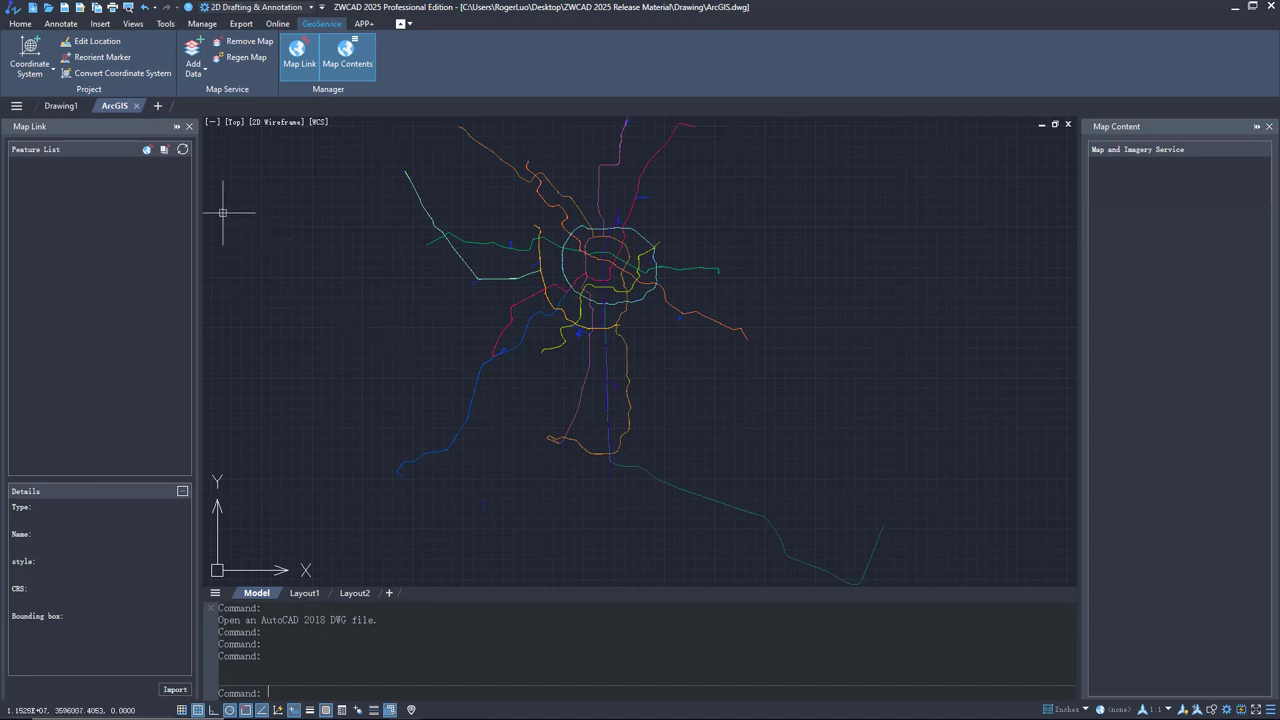
- Assign the WGS 84 / Pseudo-Mercator coordinate system (EPSG 3857) to the drawing, with the drawing unit set to Meters
click(30, 62)
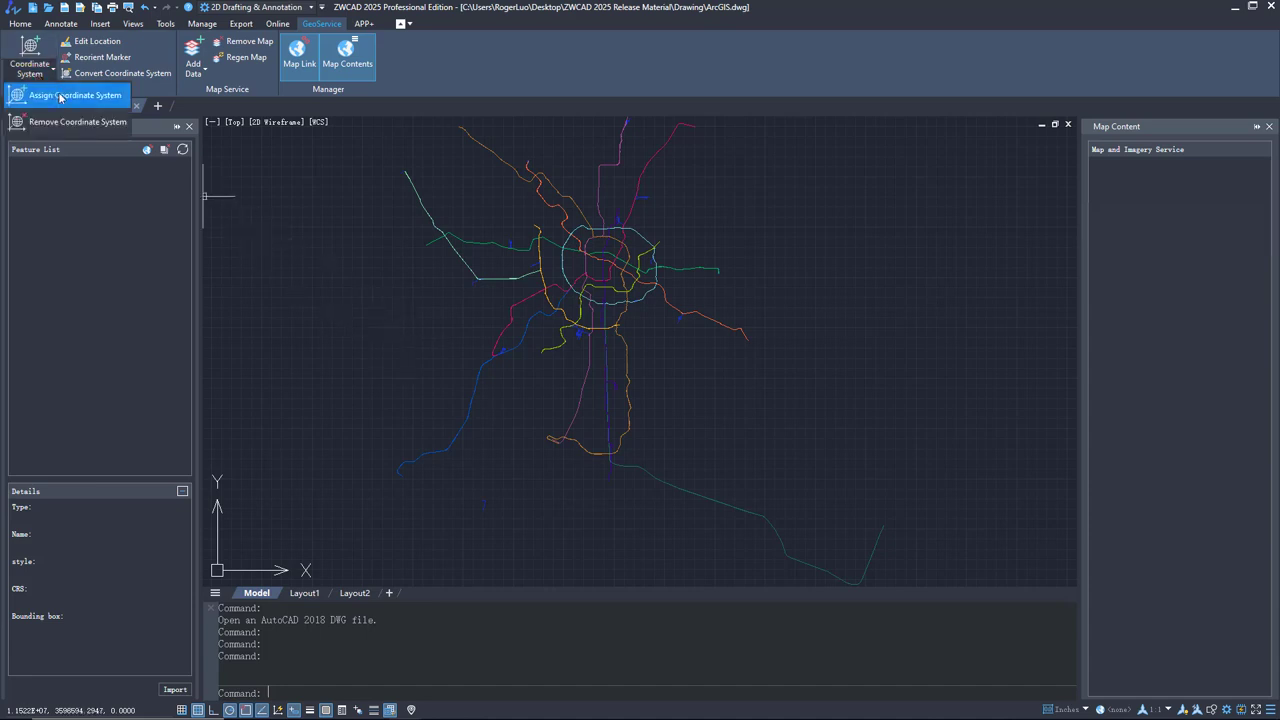
click(60, 96)
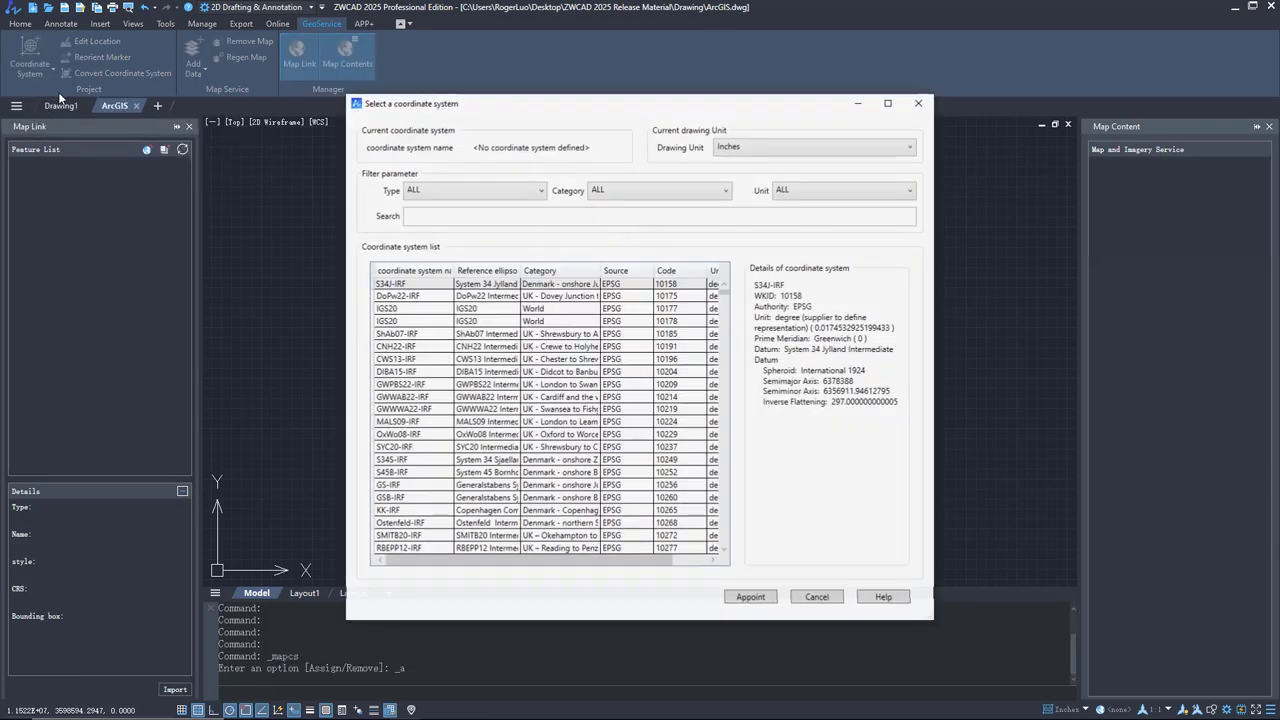
click(410, 221)
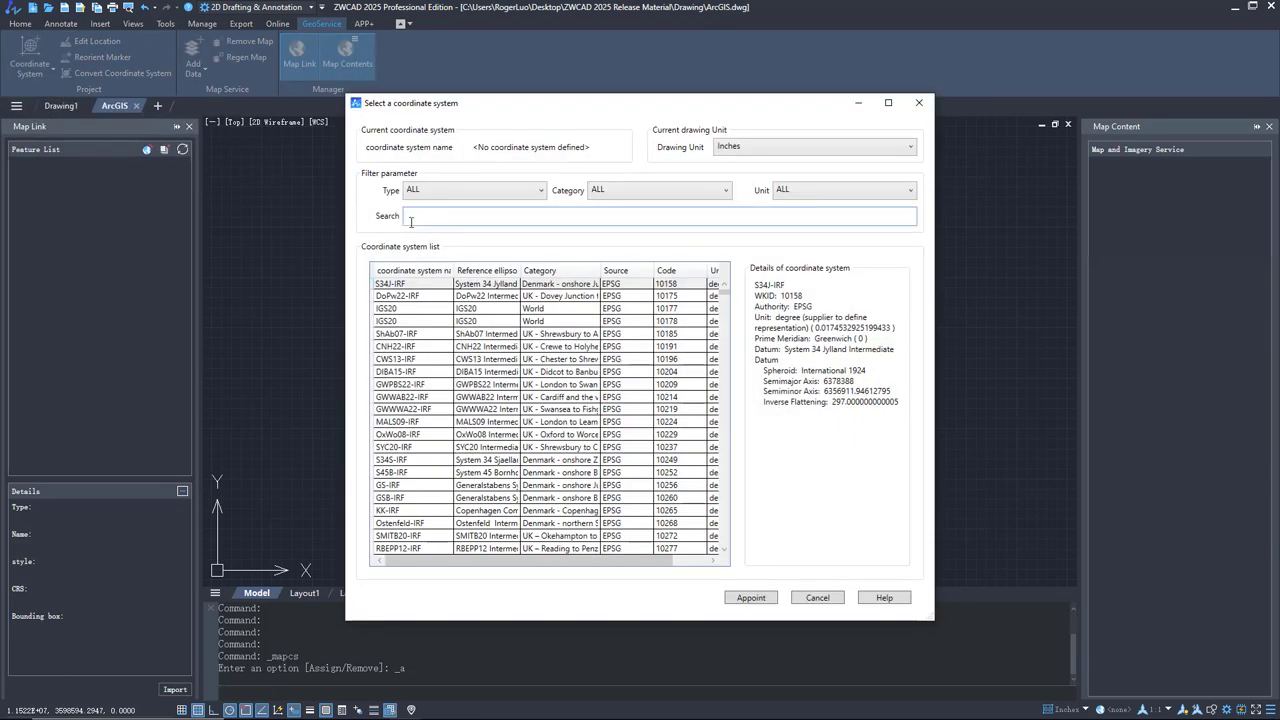
text(3857)
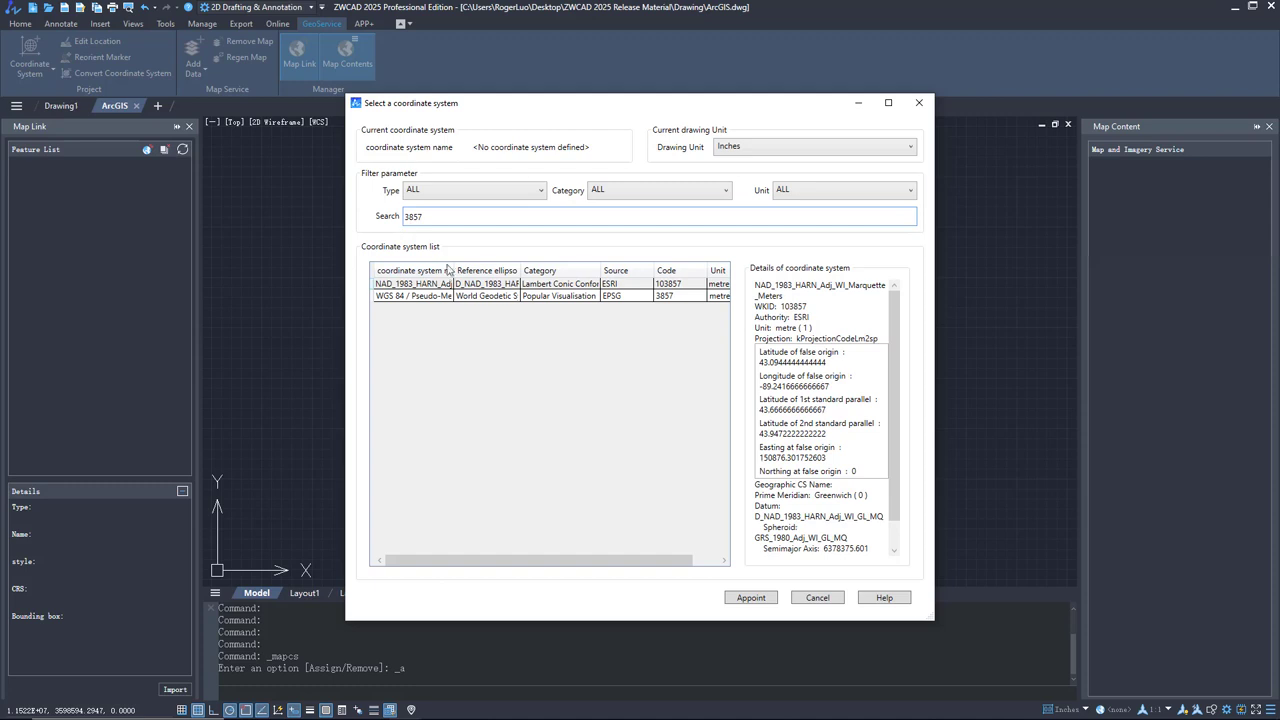
click(480, 297)
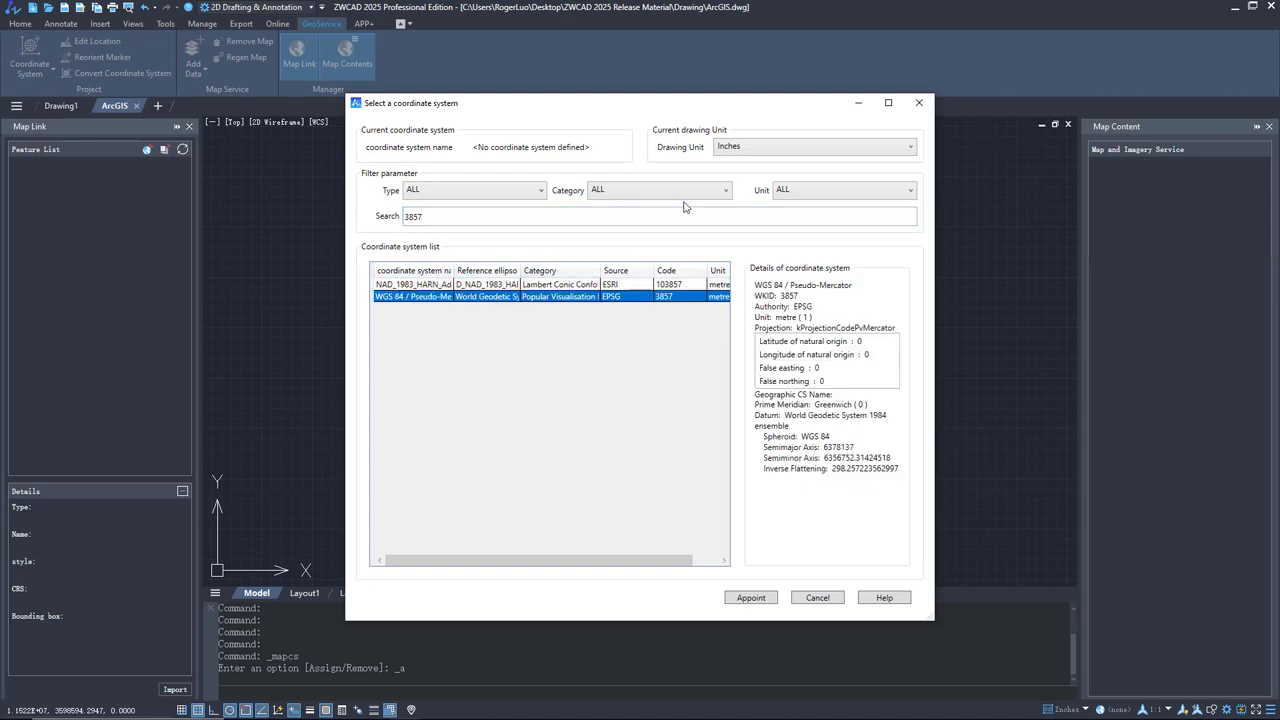
click(770, 151)
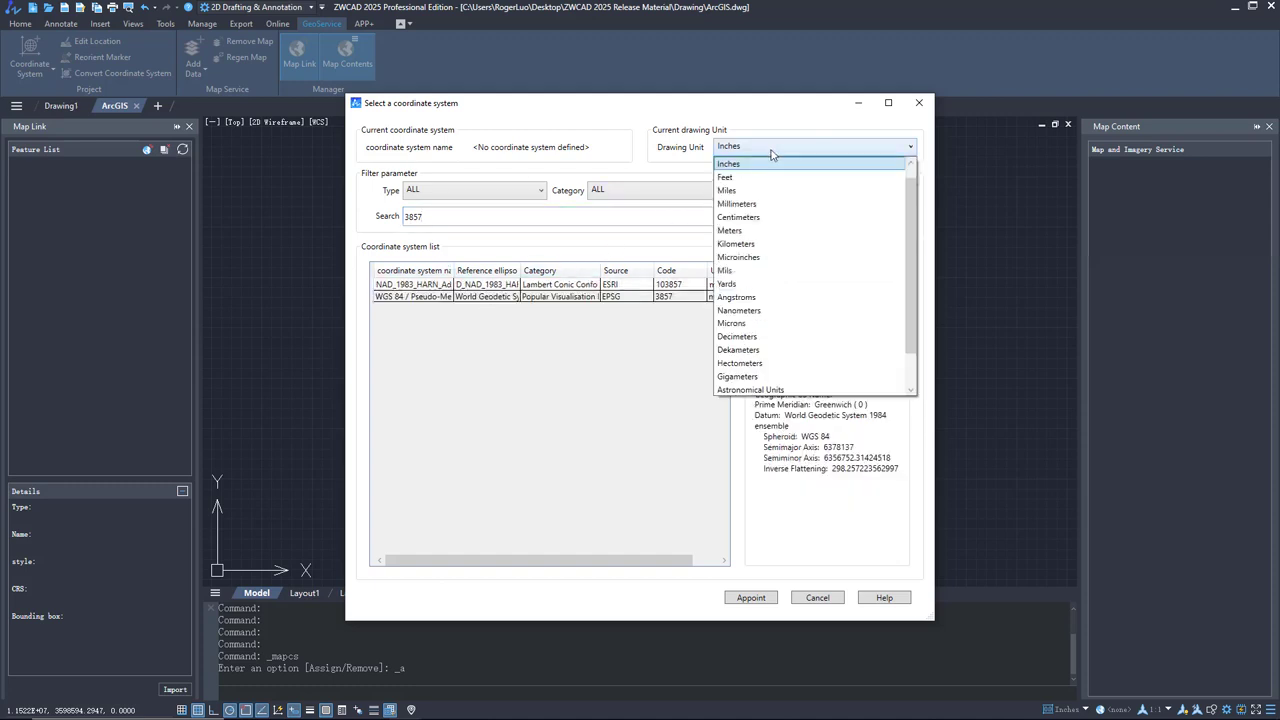
click(741, 231)
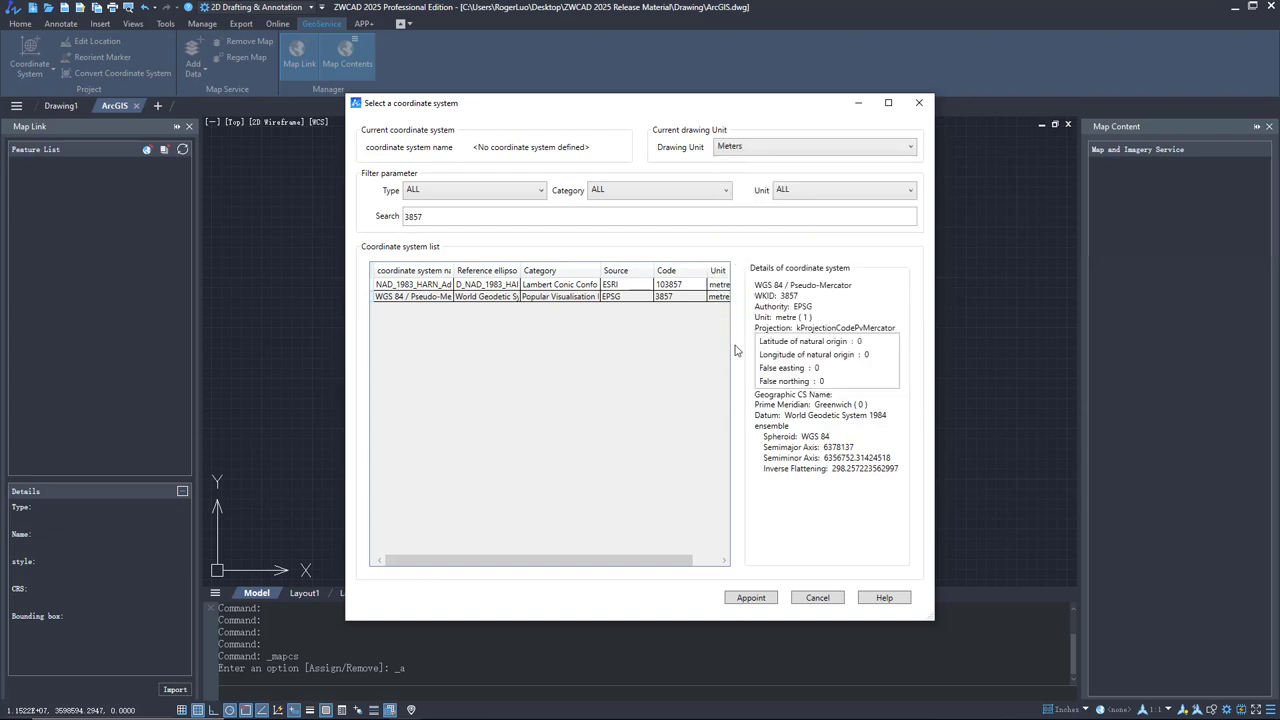
click(752, 597)
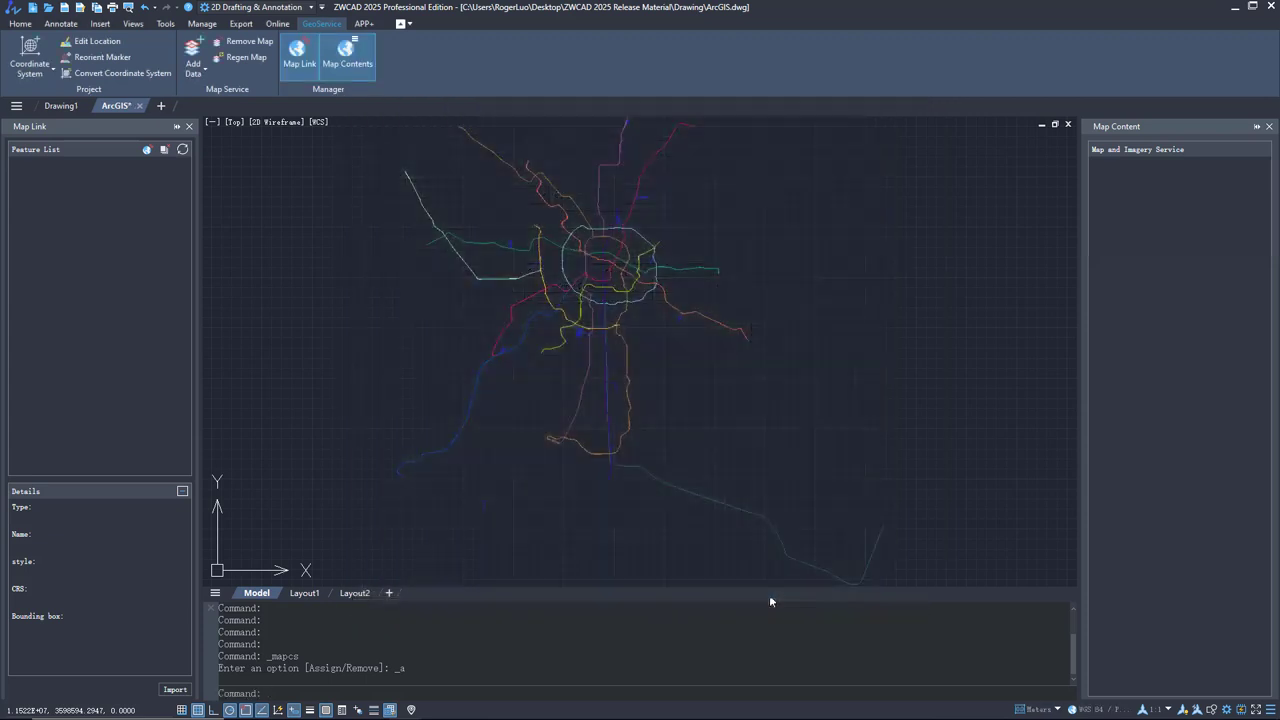
click(205, 70)
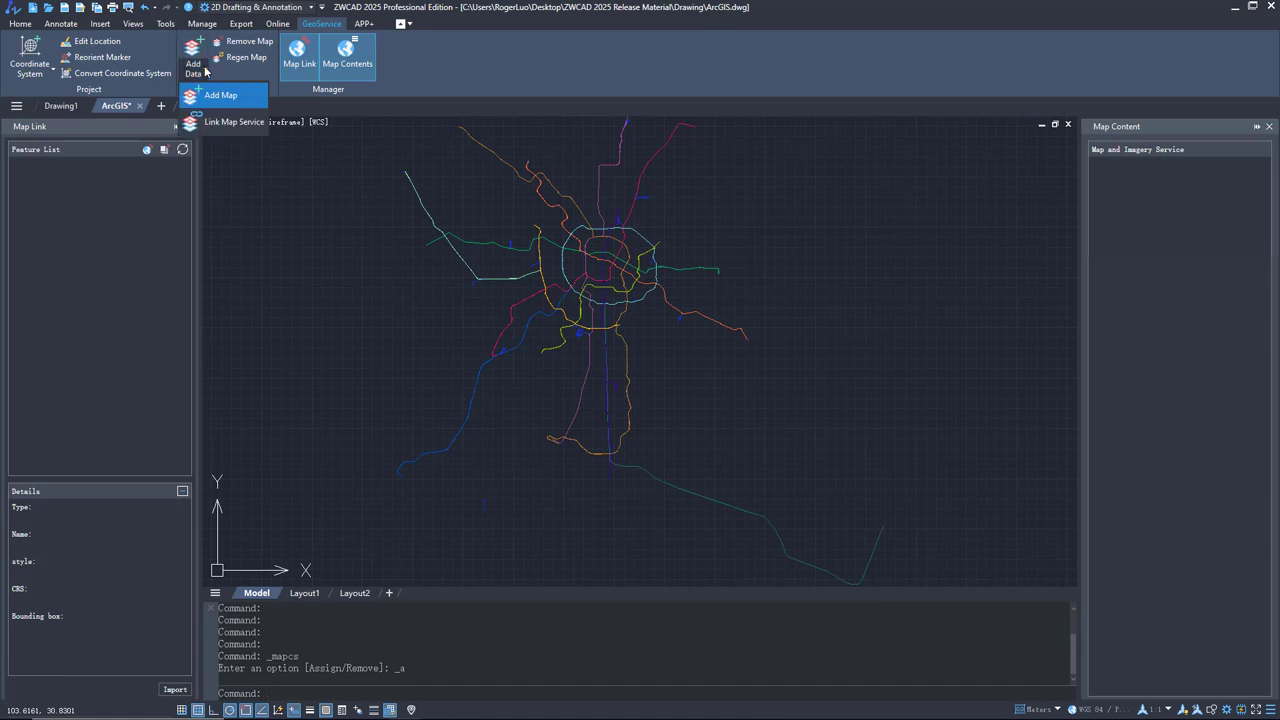
click(226, 122)
text(https://services.arcgisonline.com/arcgis/rest/services/World_Imagery/MapServer/WMTS/1.0.0/WMTSCapabilities.xml)
key(Tab)
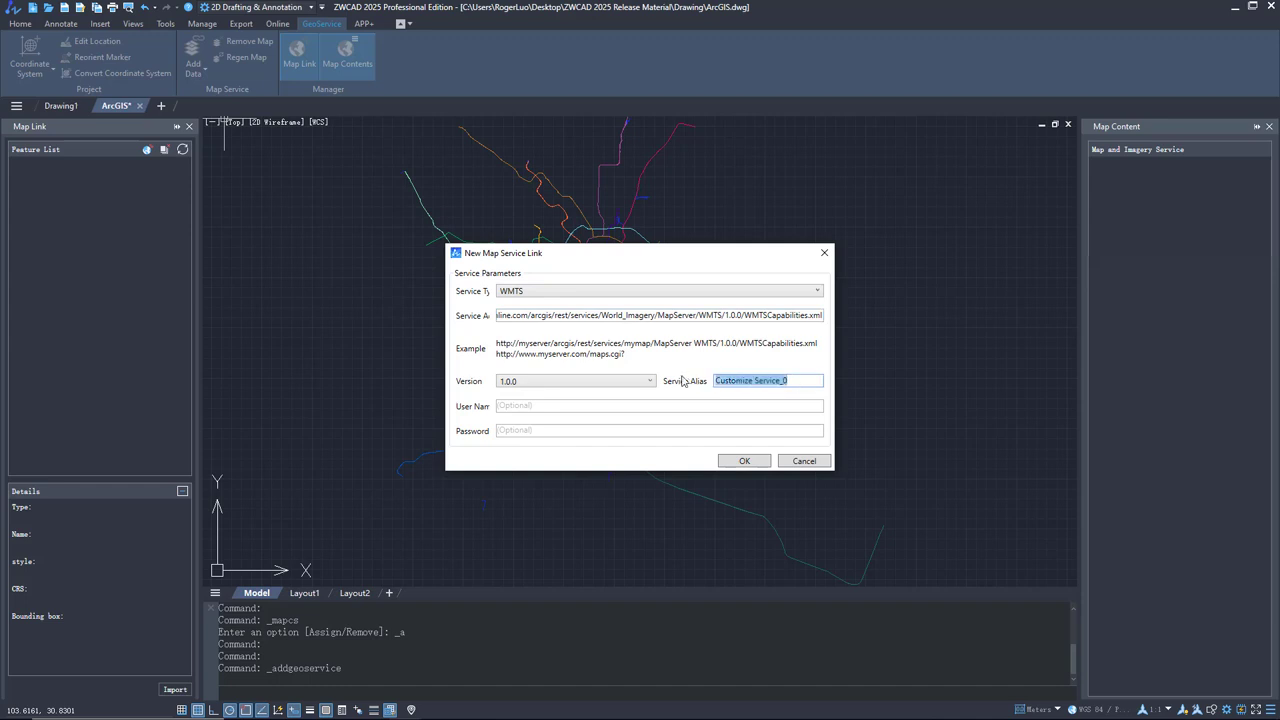
text(Map1)
click(762, 460)
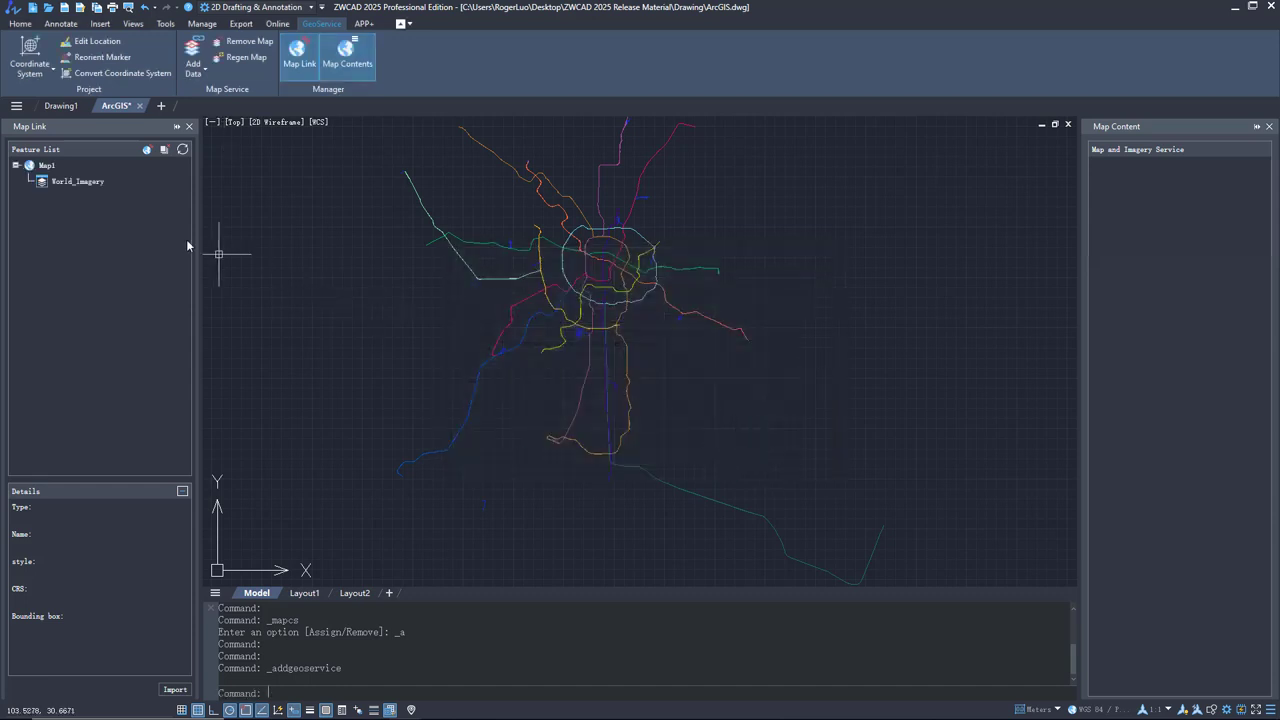
- Import the World_Imagery layer from the Map1 service into the drawing beneath the metro lines
click(68, 183)
double_click(68, 183)
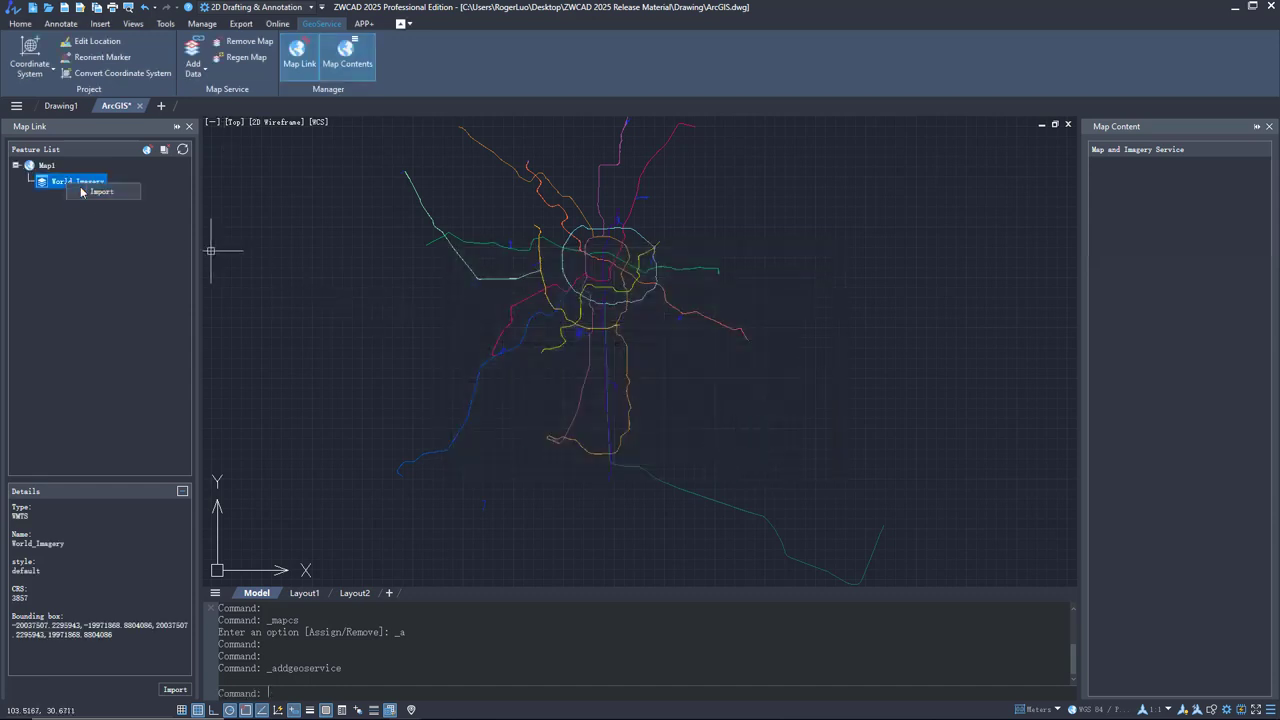
scroll(587, 255, up, 10)
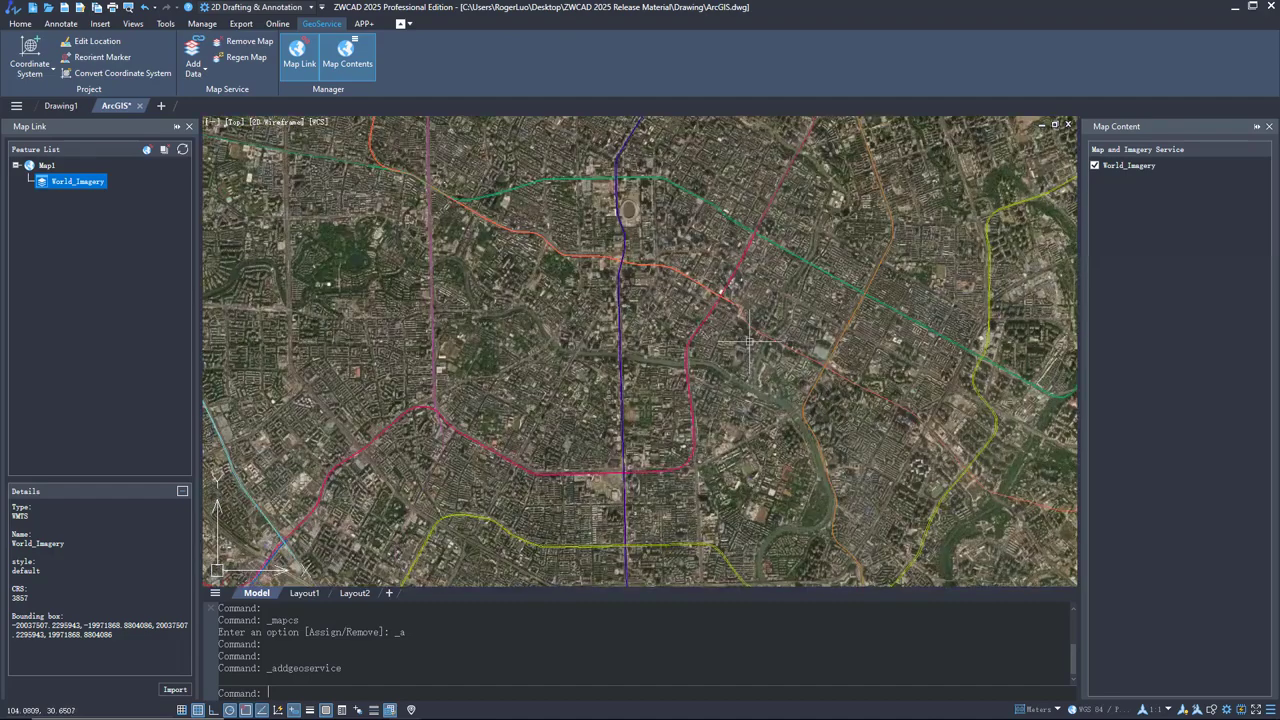
middle_drag(748, 342, 809, 473)
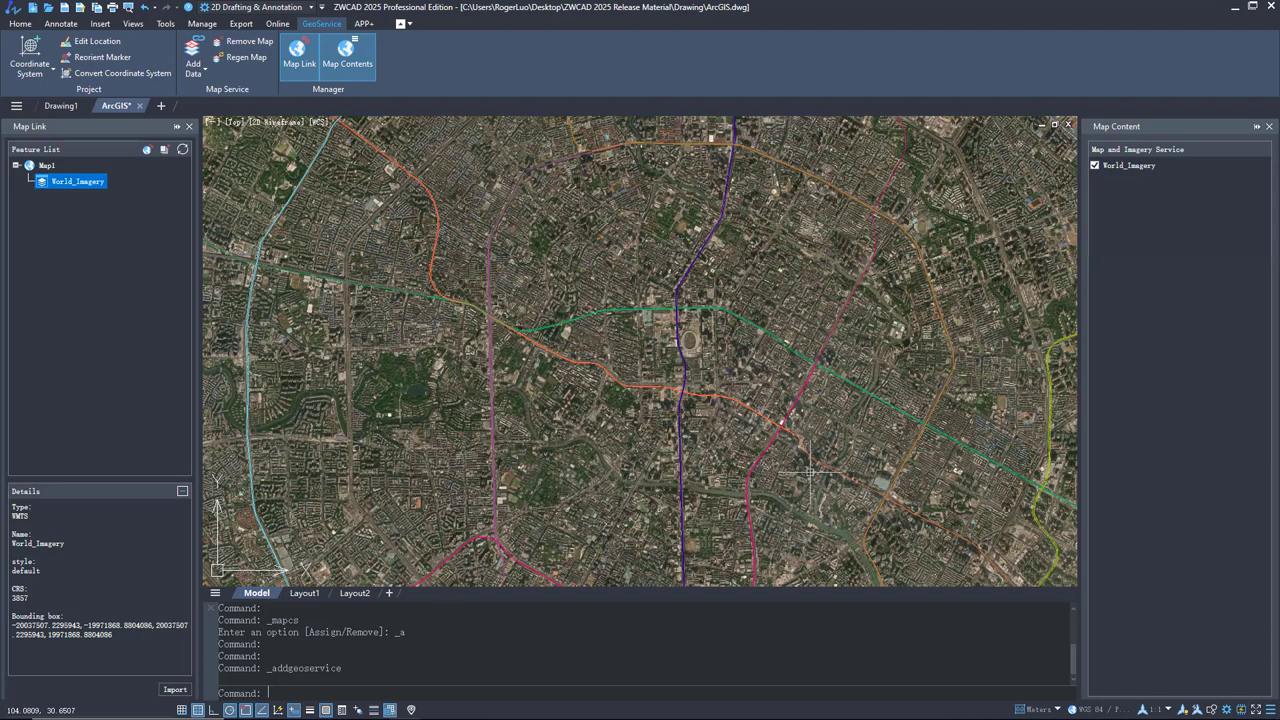
- Switch the cursor coordinate display to Absolute and back to Geographic
click(63, 710)
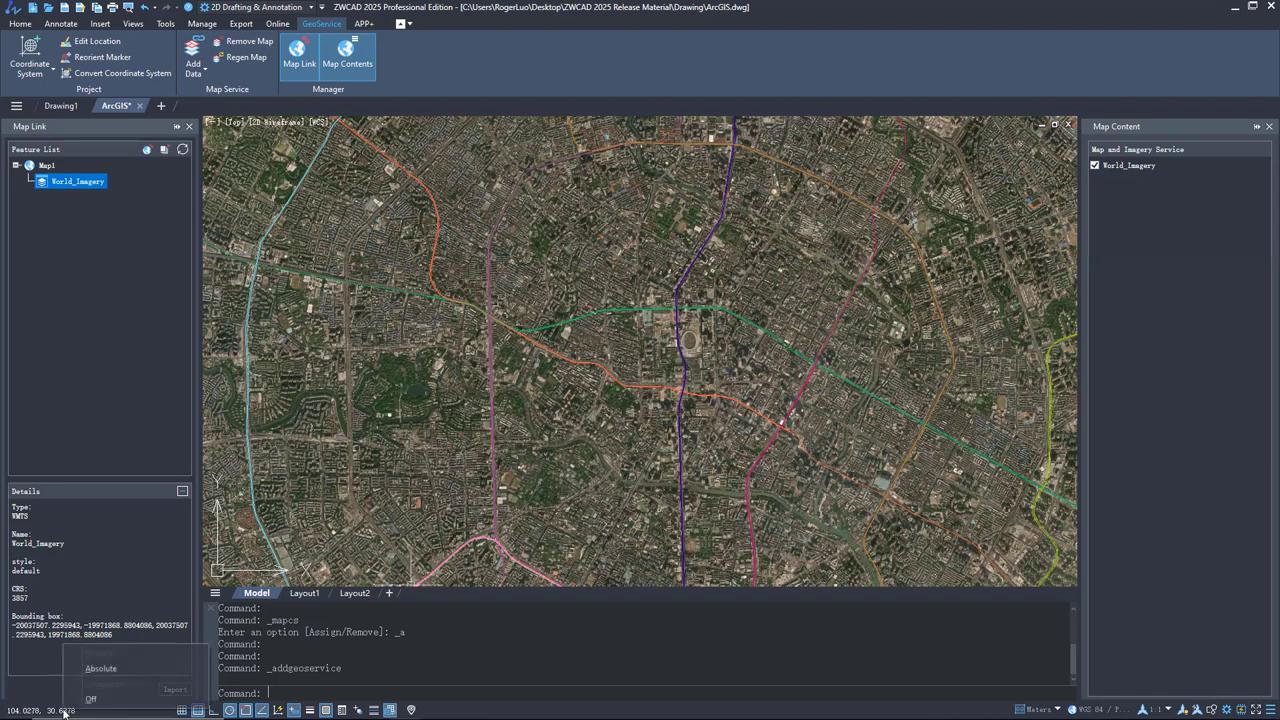
click(112, 669)
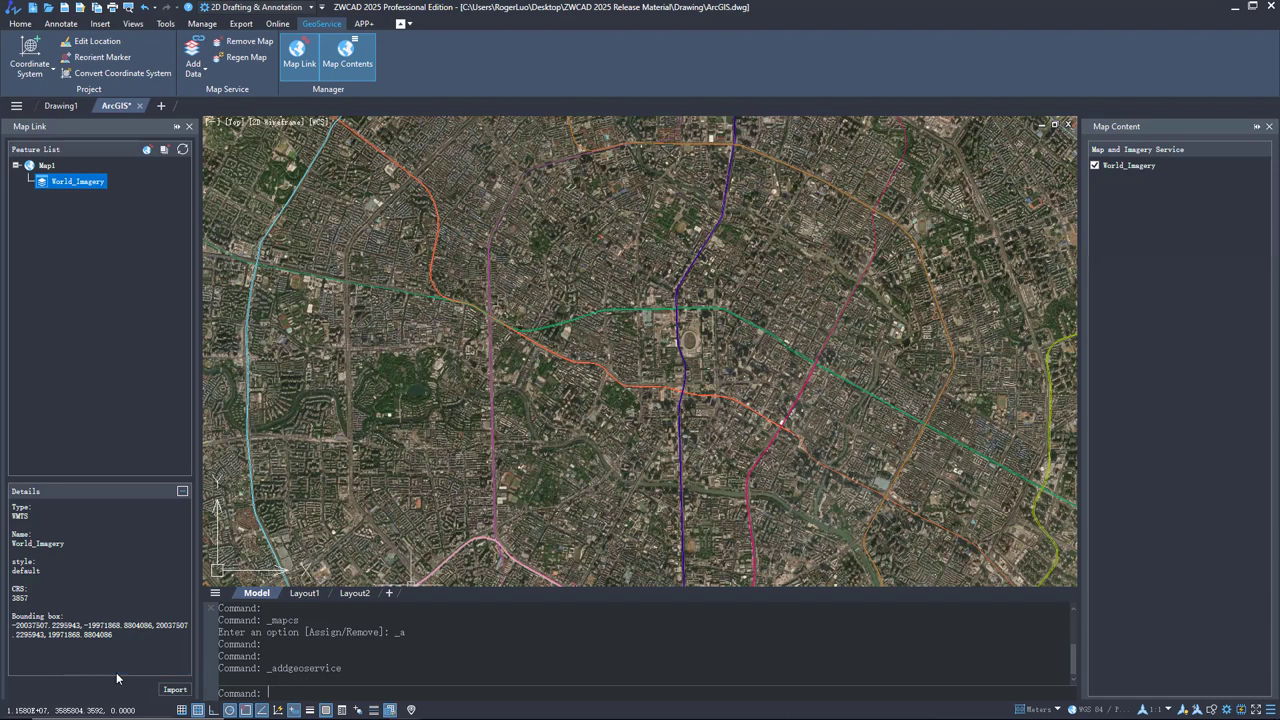
click(80, 711)
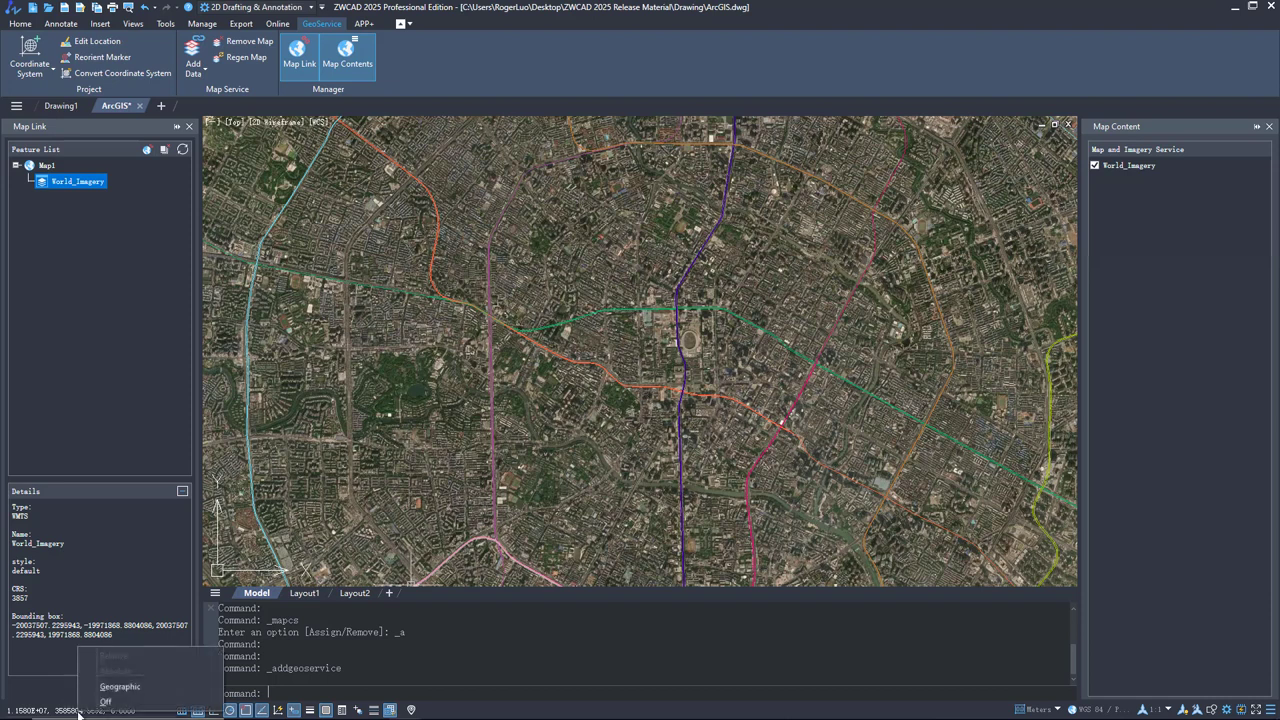
click(115, 688)
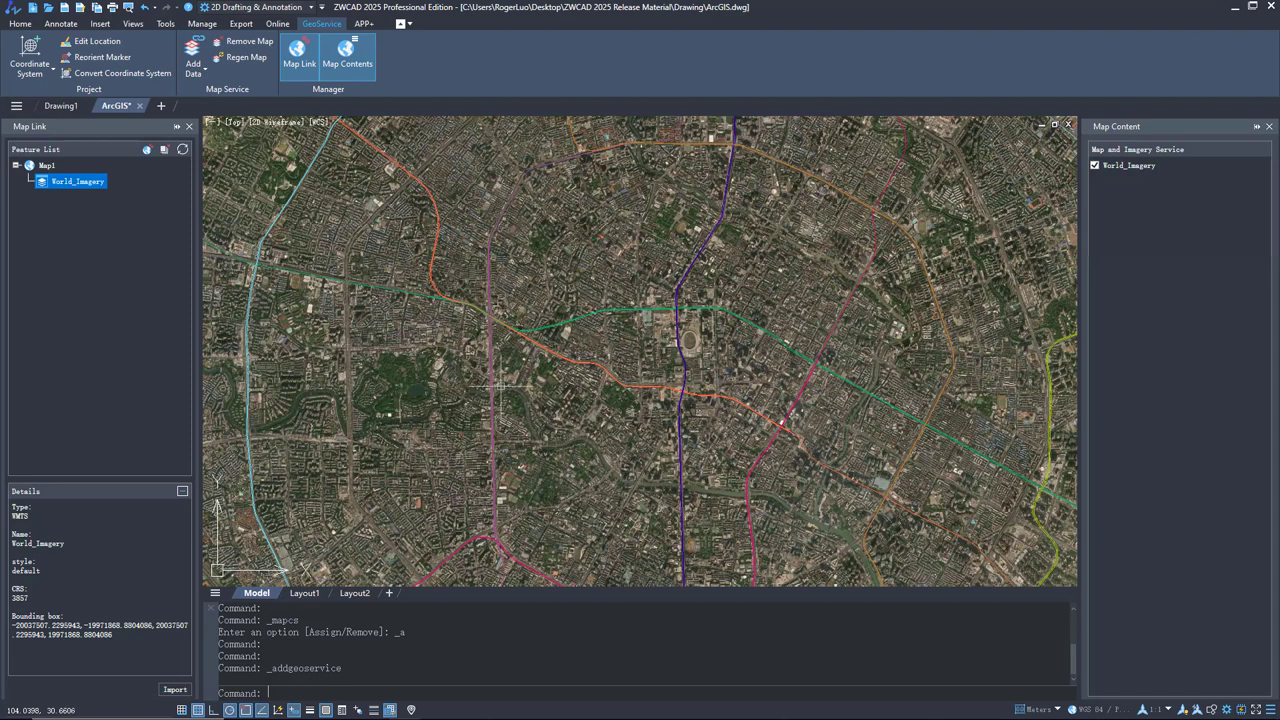
- Add the Image Map - Bing base map to the drawing and hide the World_Imagery layer
click(201, 76)
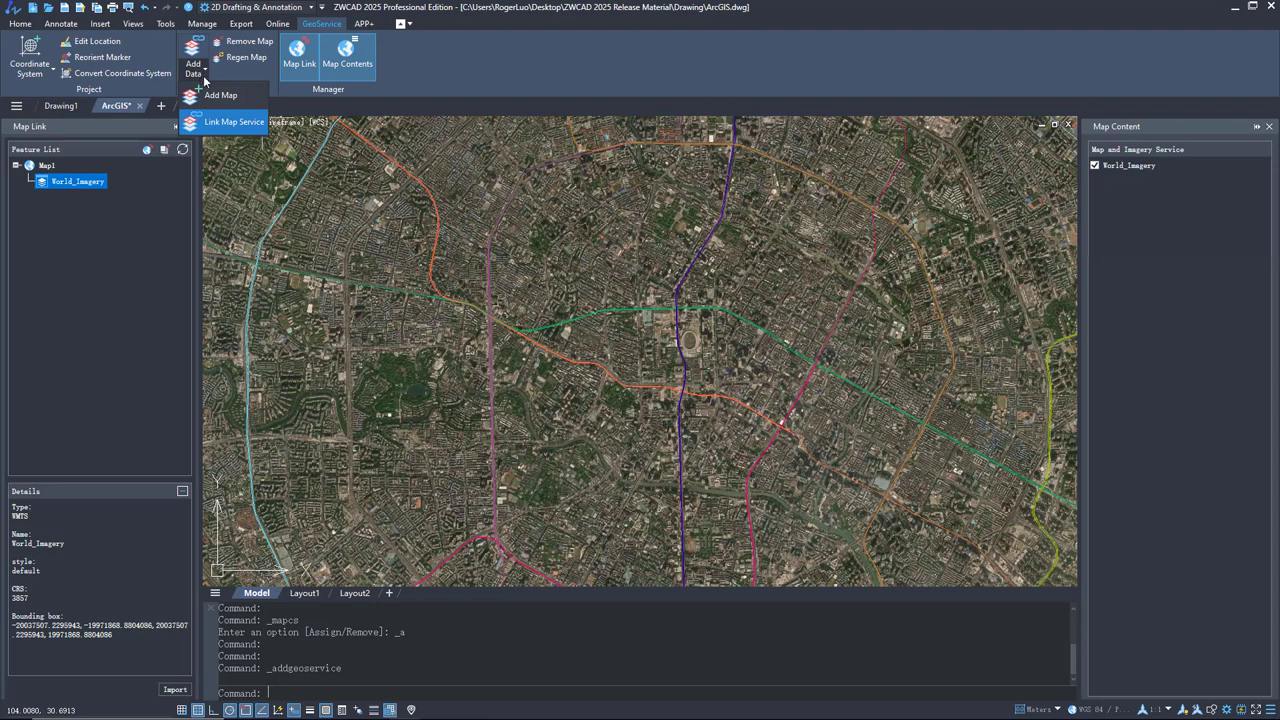
click(228, 95)
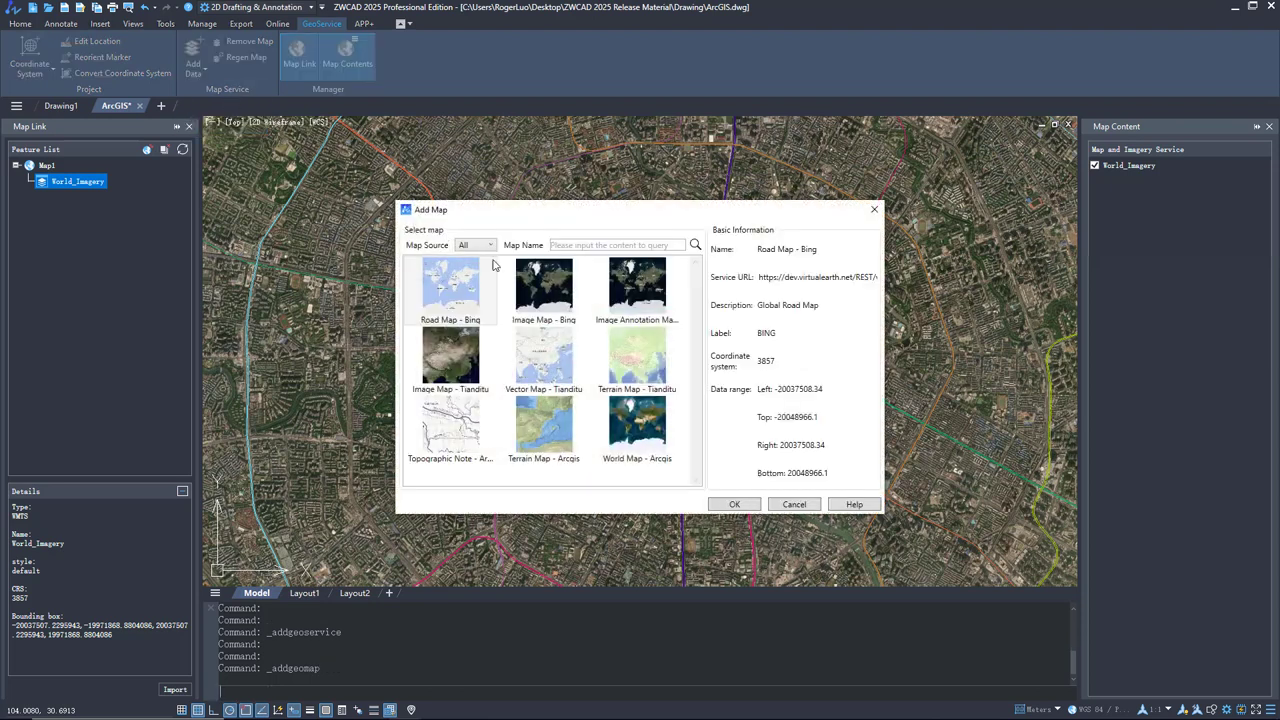
click(548, 295)
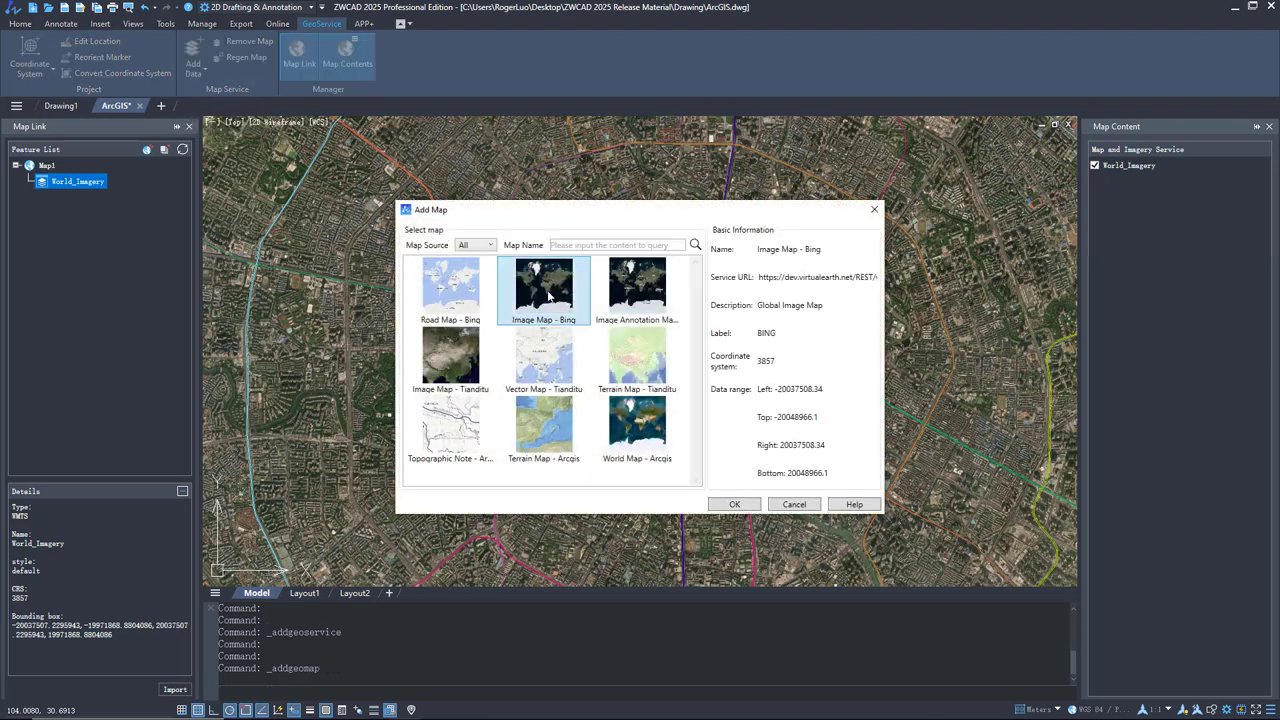
click(734, 504)
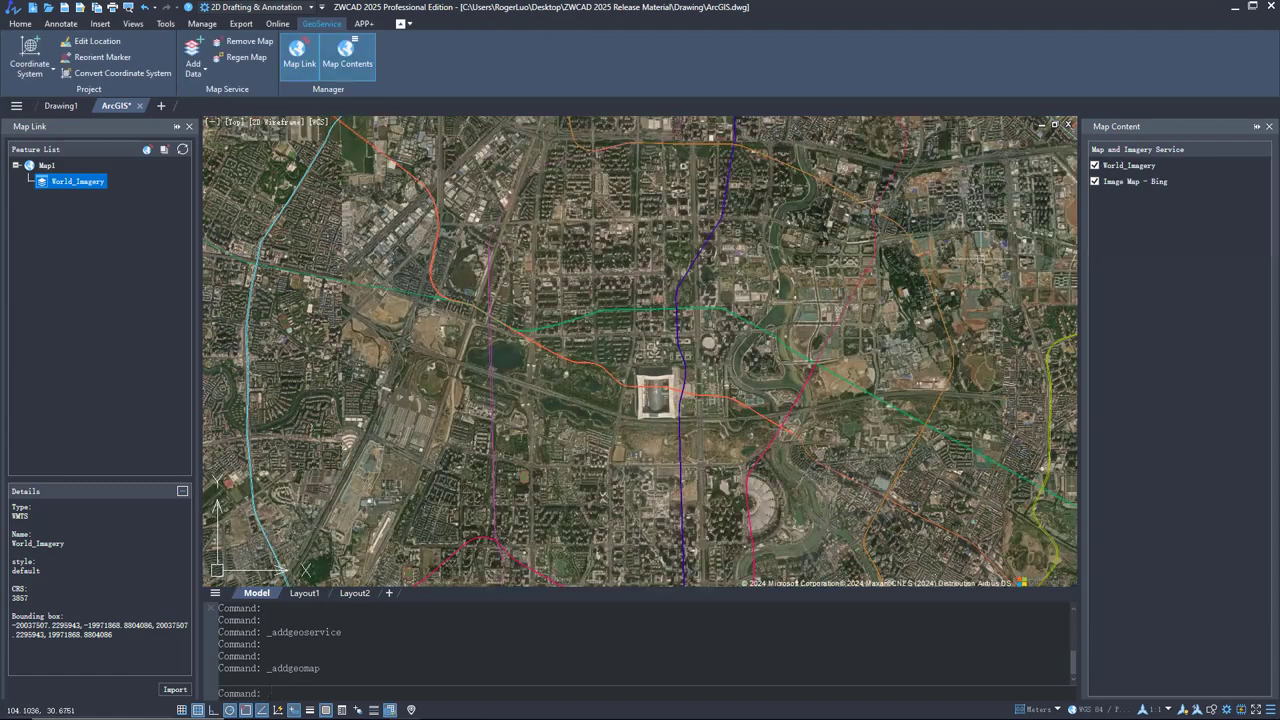
click(1095, 166)
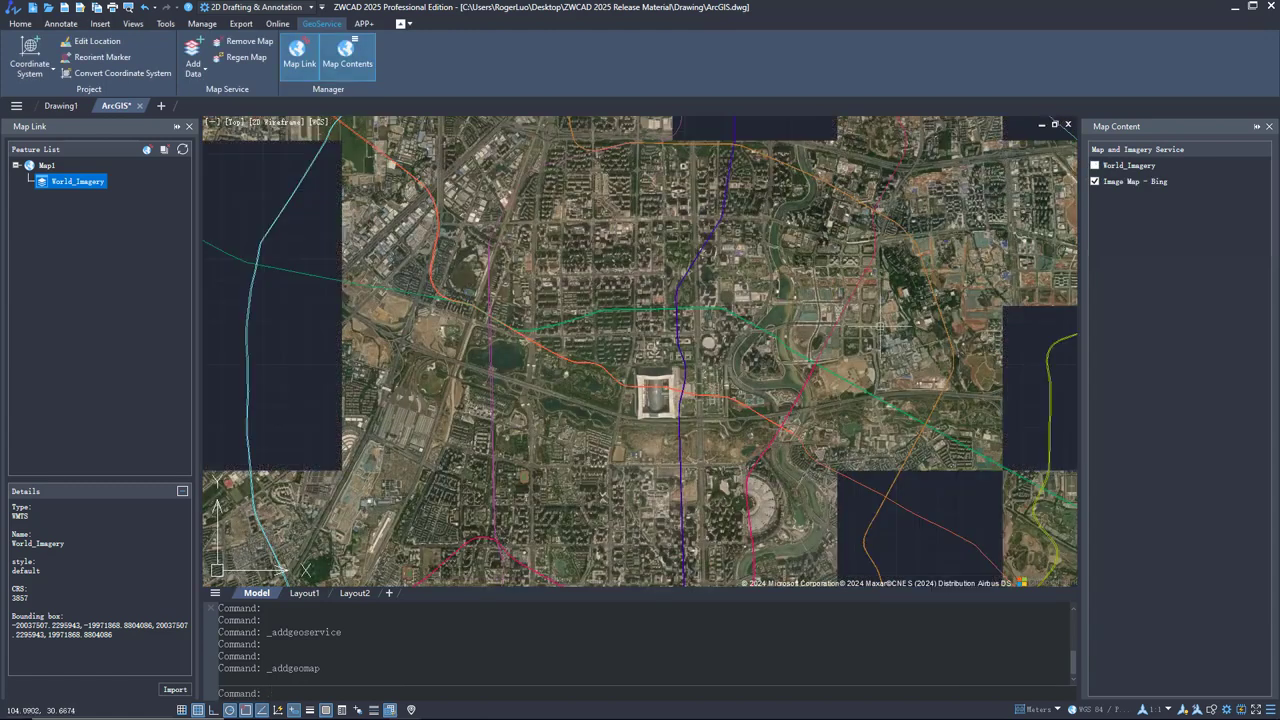
- Examine the Bing imagery around the metro lines, from the whole city area down to street level
scroll(745, 388, down, 2)
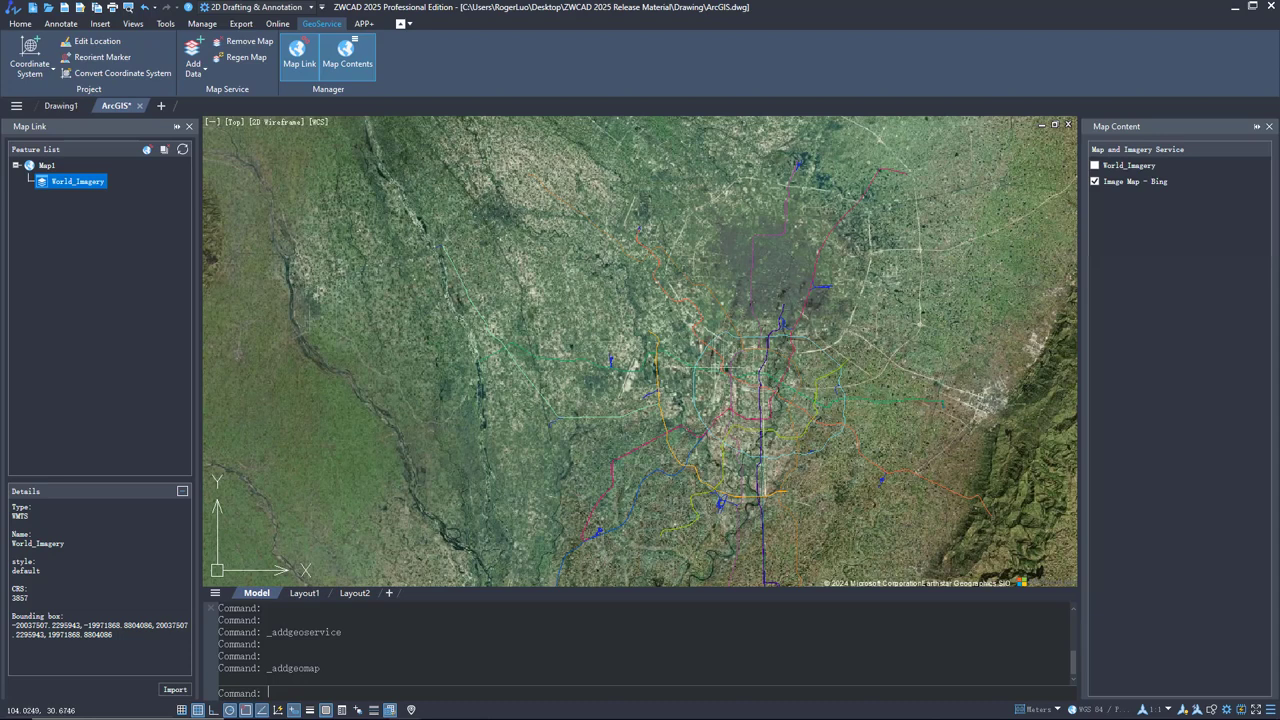
scroll(617, 350, up, 5)
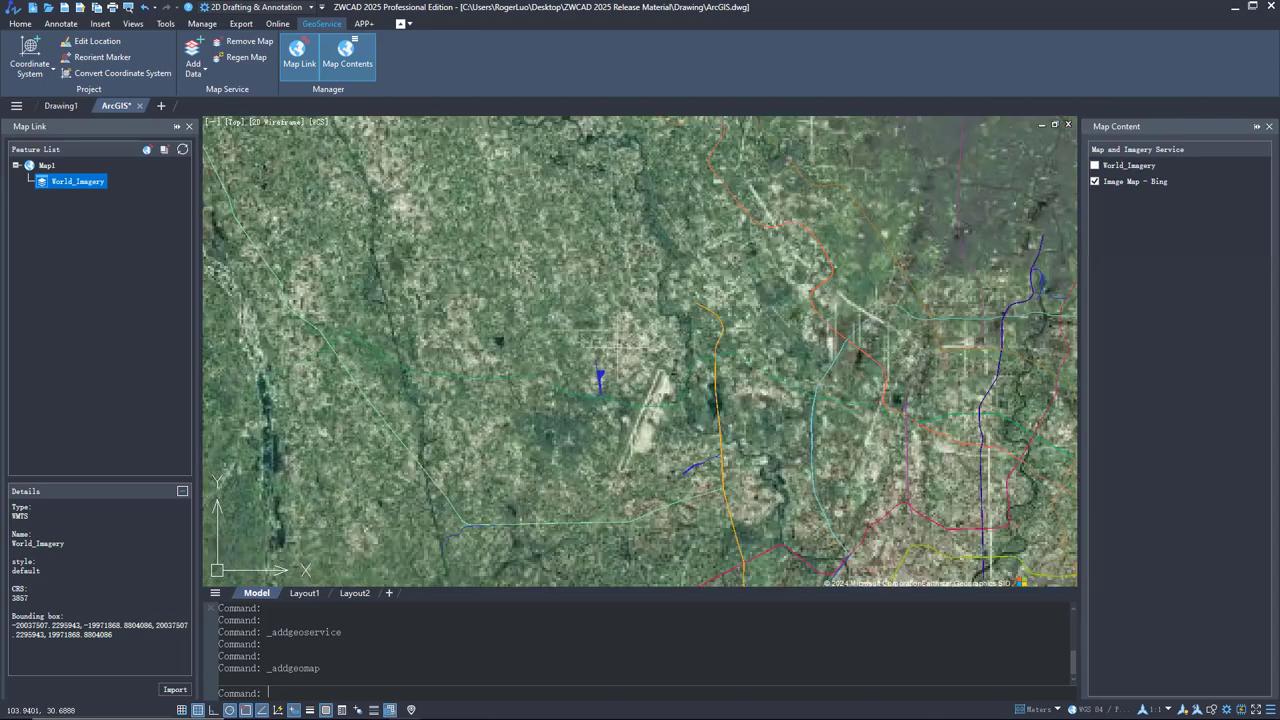
middle_drag(645, 205, 690, 454)
middle_drag(755, 197, 675, 399)
middle_drag(307, 352, 695, 413)
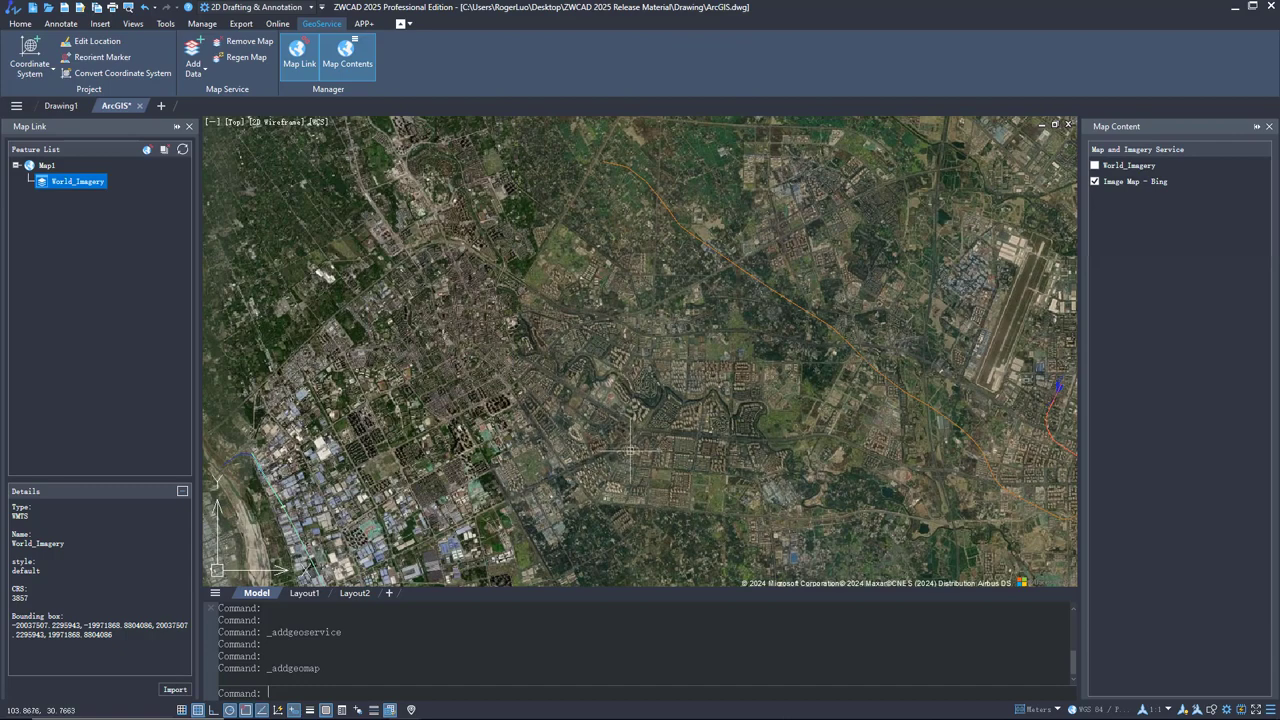
scroll(512, 390, up, 5)
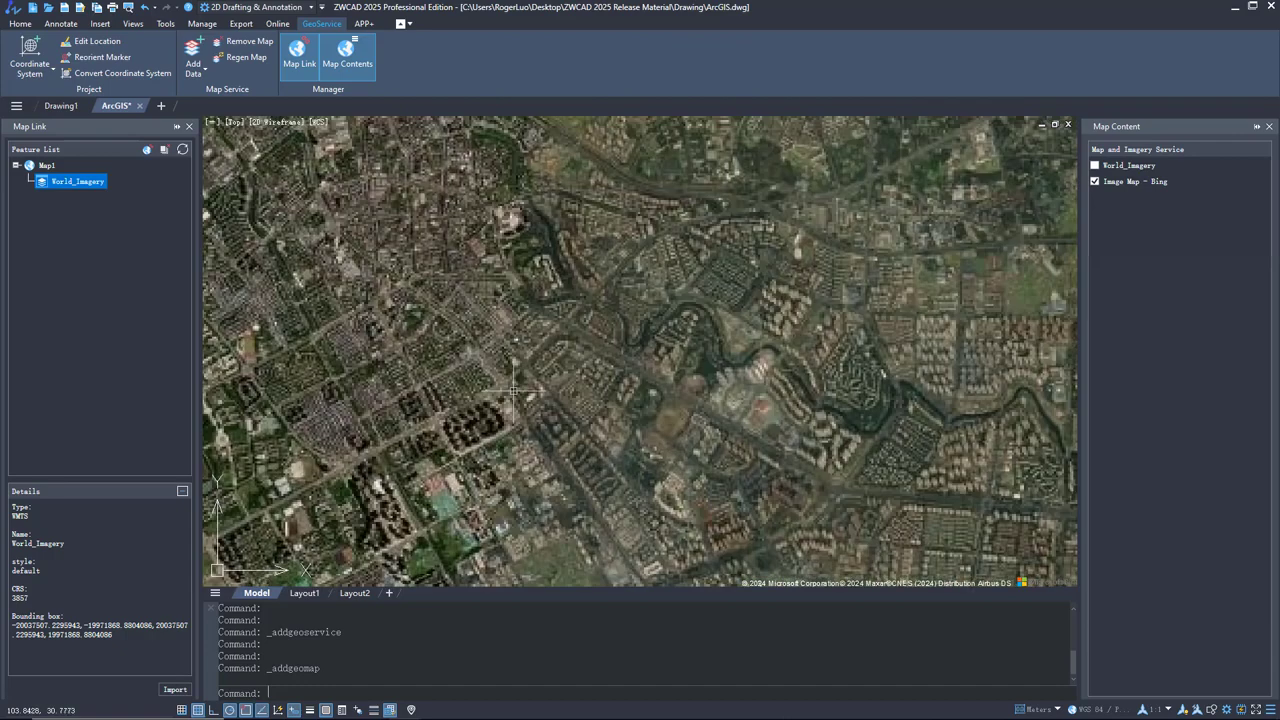
middle_drag(512, 390, 619, 367)
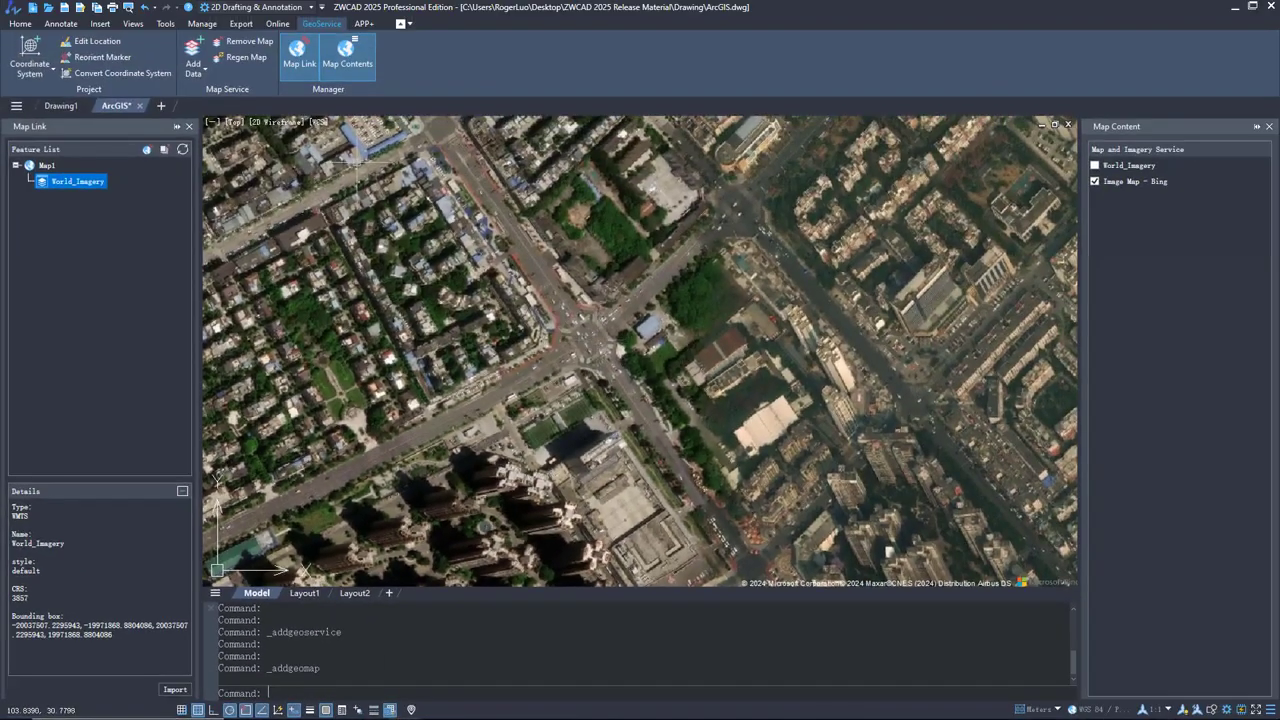
- Edit the map location with longitude 103.8420 and latitude 30.7778, keeping insertion point and north angle specified on screen
click(118, 42)
drag(514, 271, 486, 271)
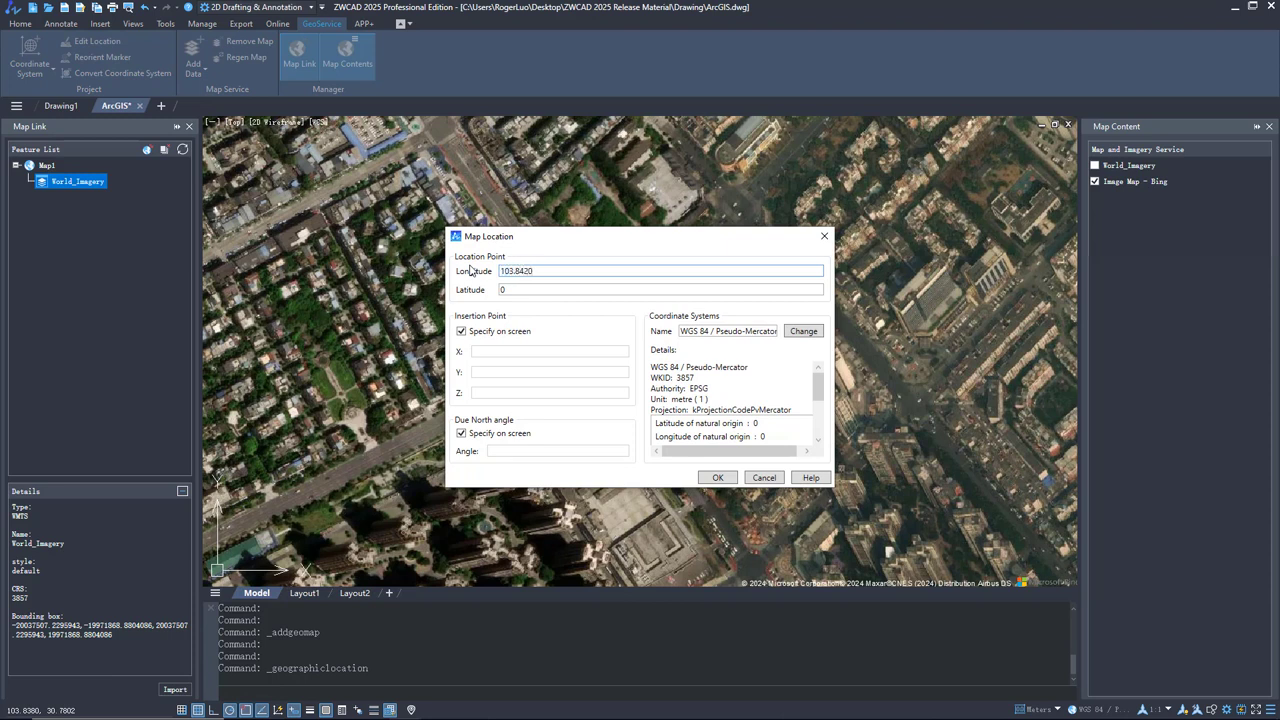
drag(506, 290, 472, 292)
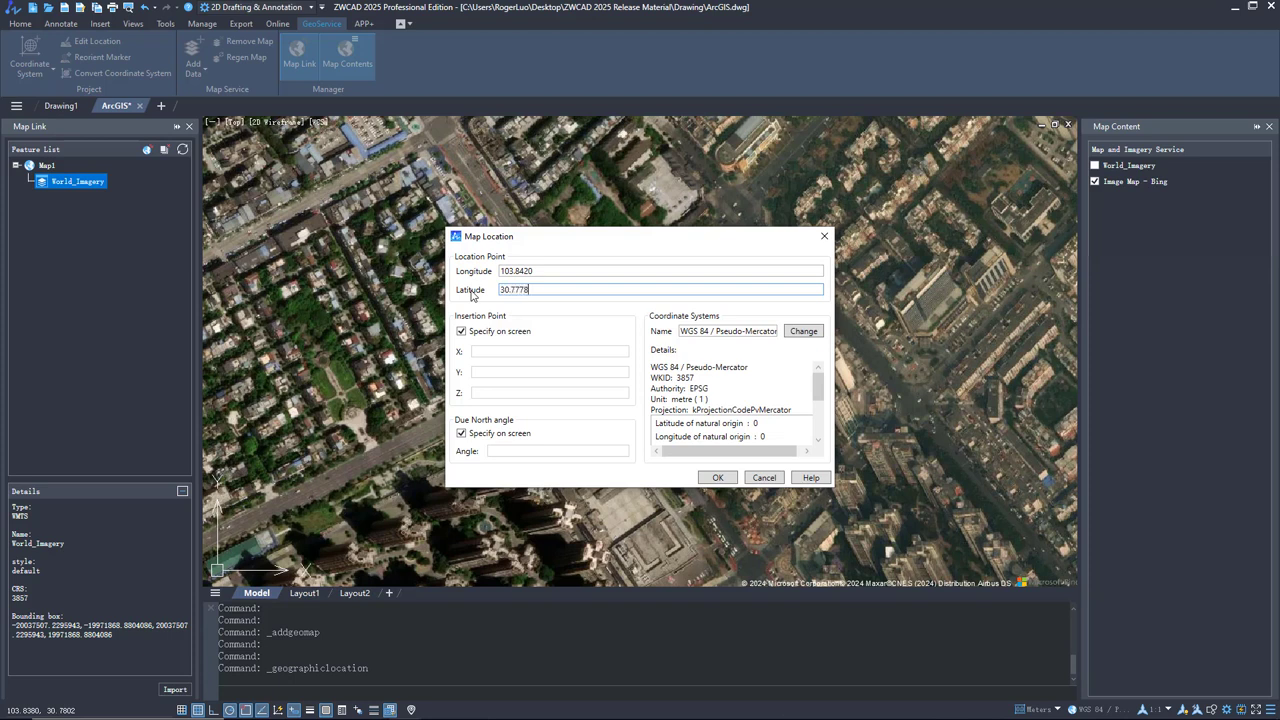
click(731, 482)
- Place the location's insertion point where the green lines cross southwest of the city and set the north angle to 90
scroll(690, 360, down, 5)
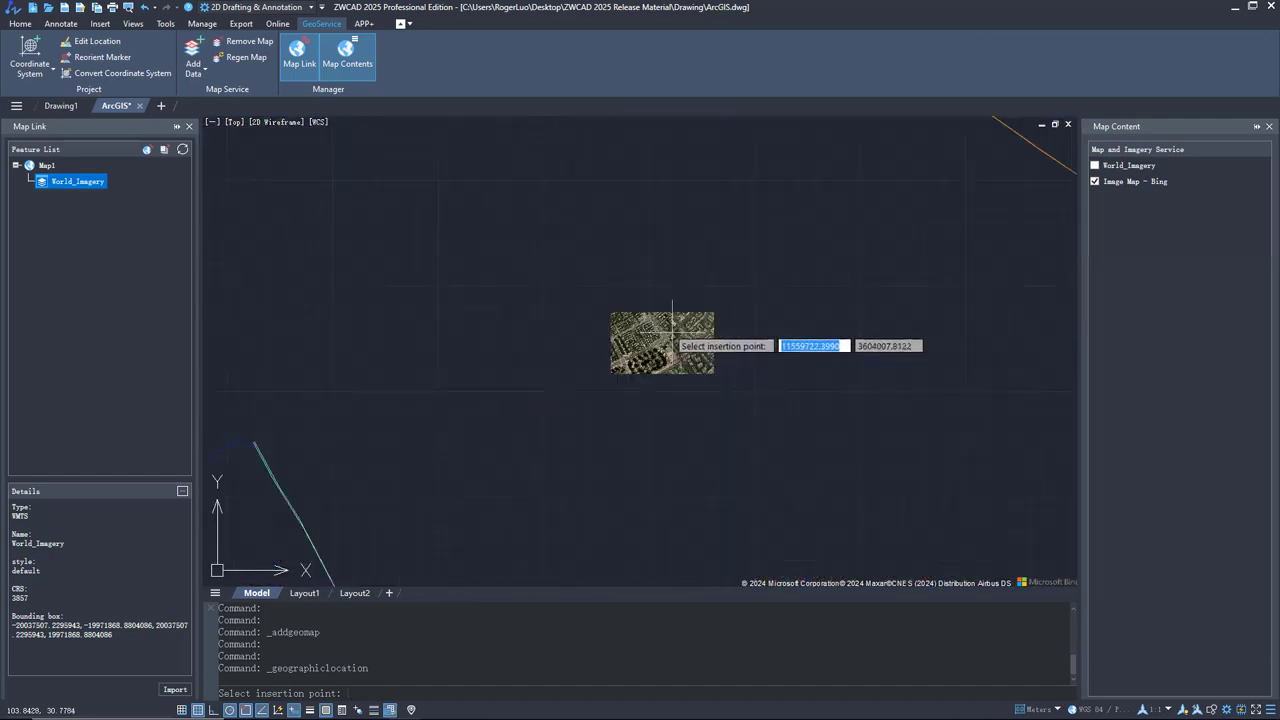
scroll(680, 405, up, 5)
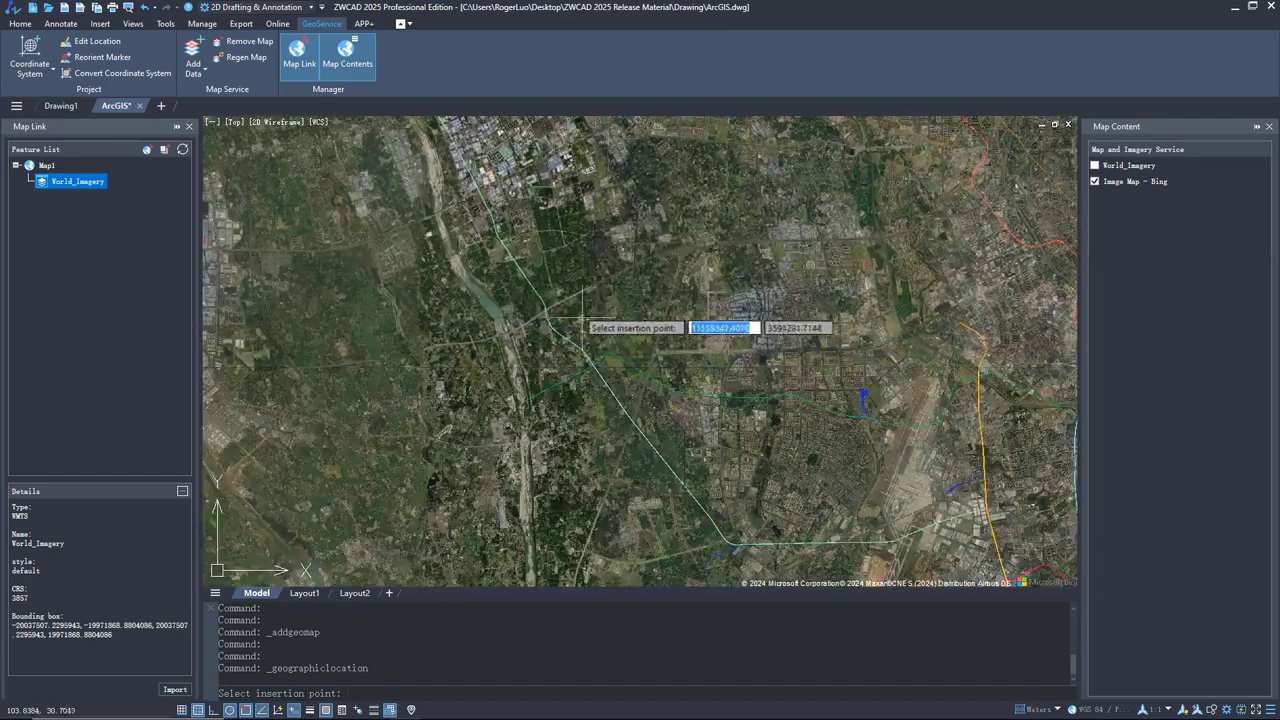
scroll(615, 380, up, 5)
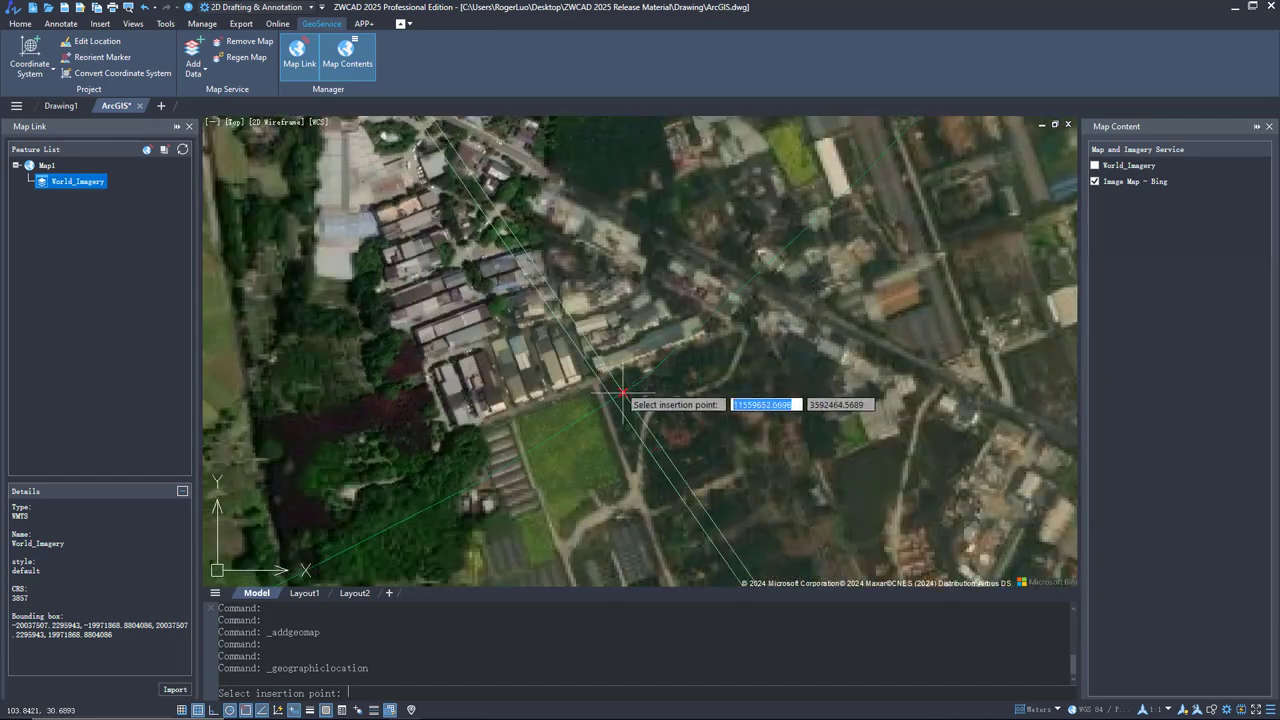
click(622, 393)
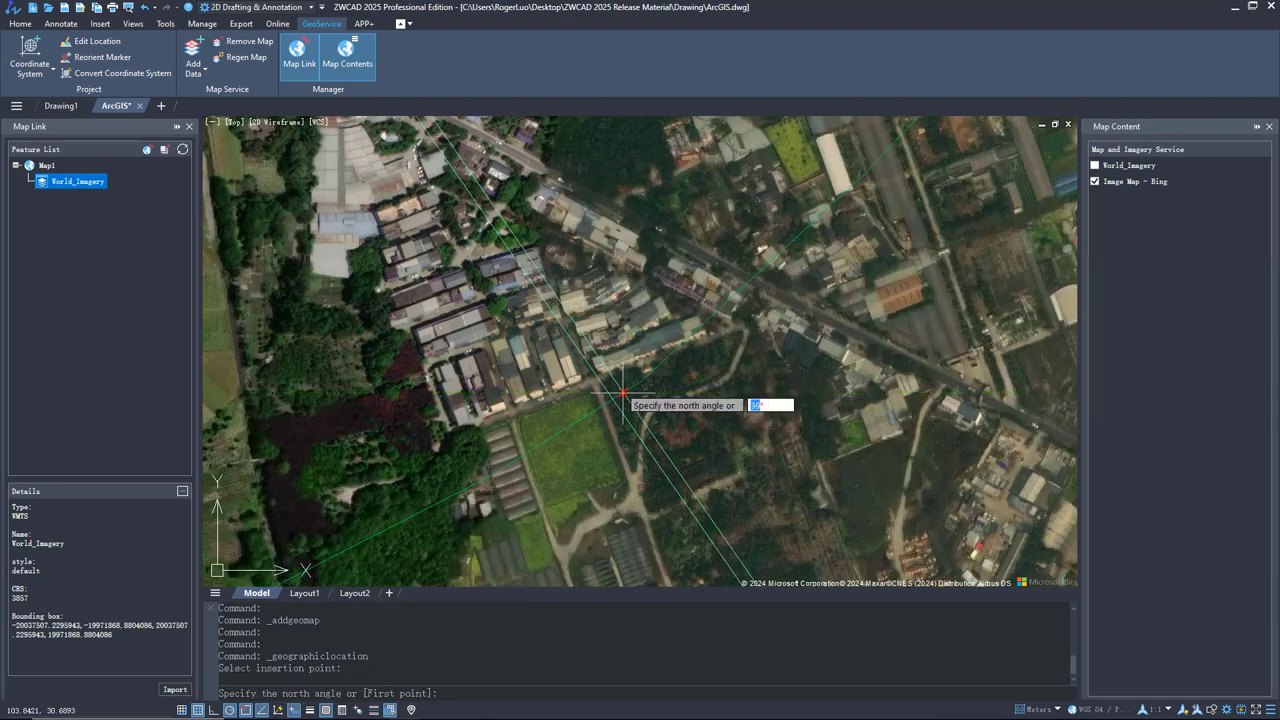
key(Return)
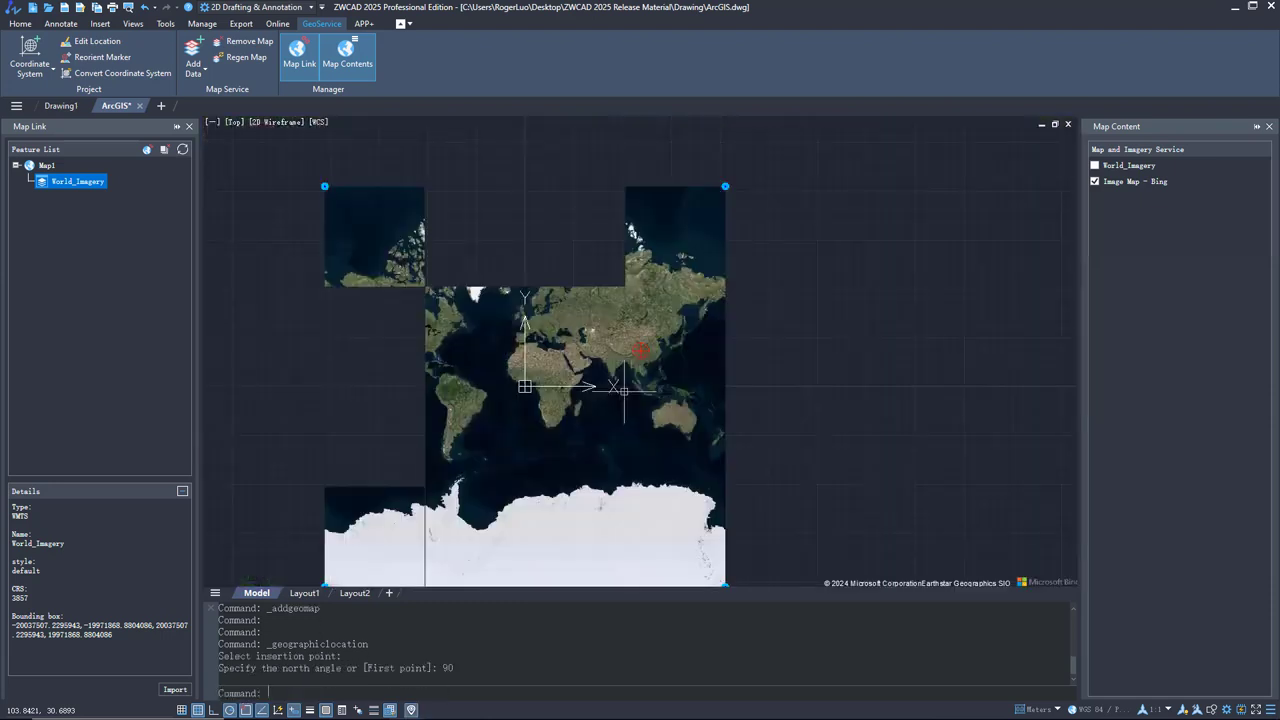
- Examine how the metro lines align with the Bing imagery, around the city centre and at the relocated map marker
middle_click(624, 390)
middle_click(624, 390)
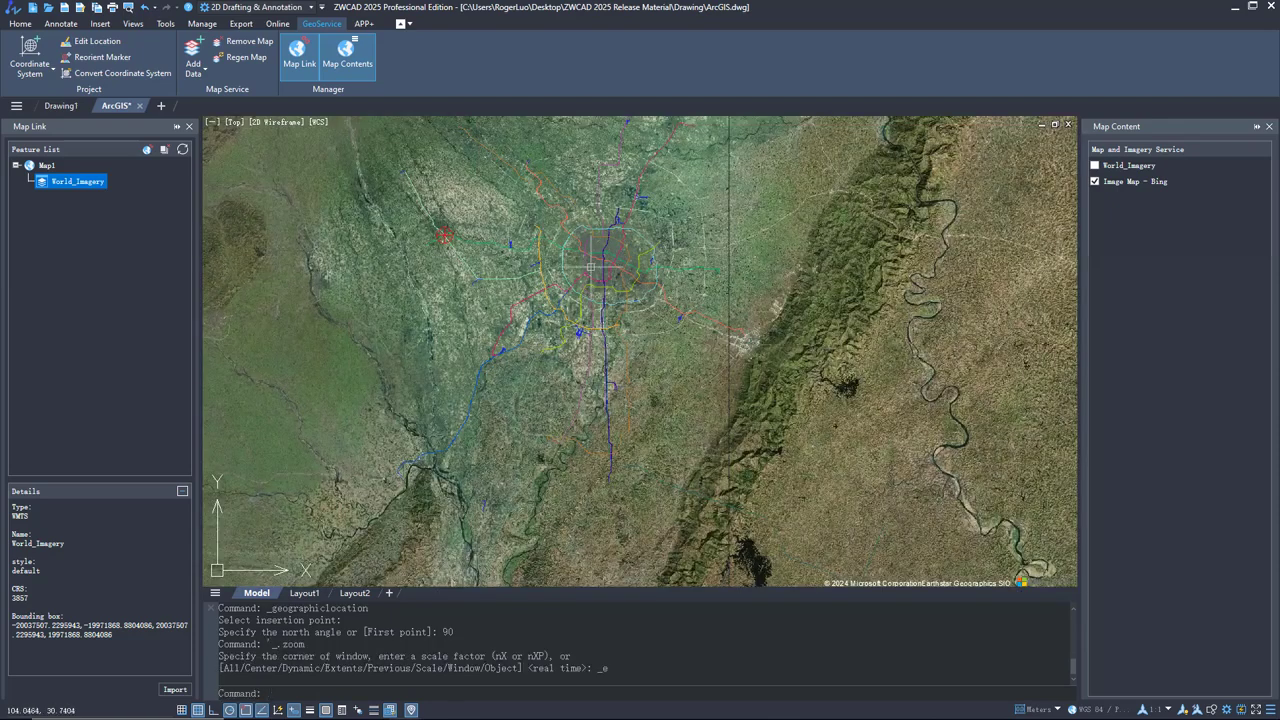
scroll(578, 241, up, 3)
scroll(526, 257, up, 3)
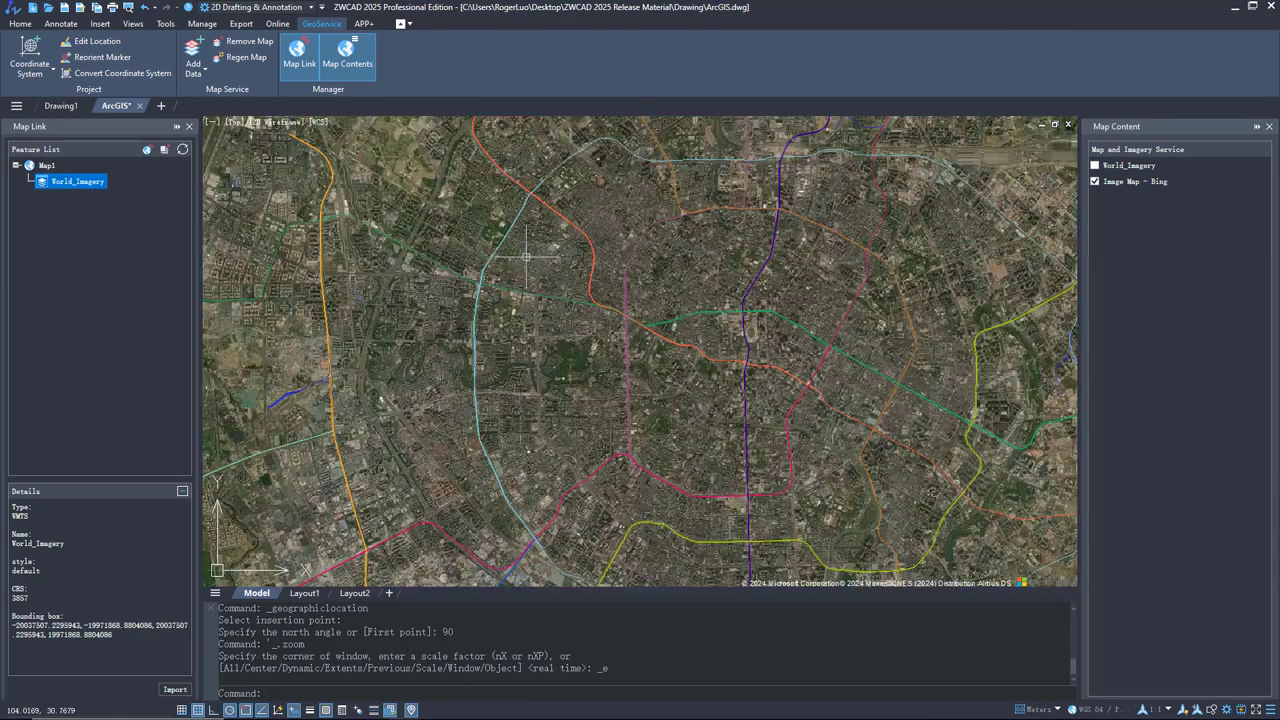
scroll(526, 257, up, 4)
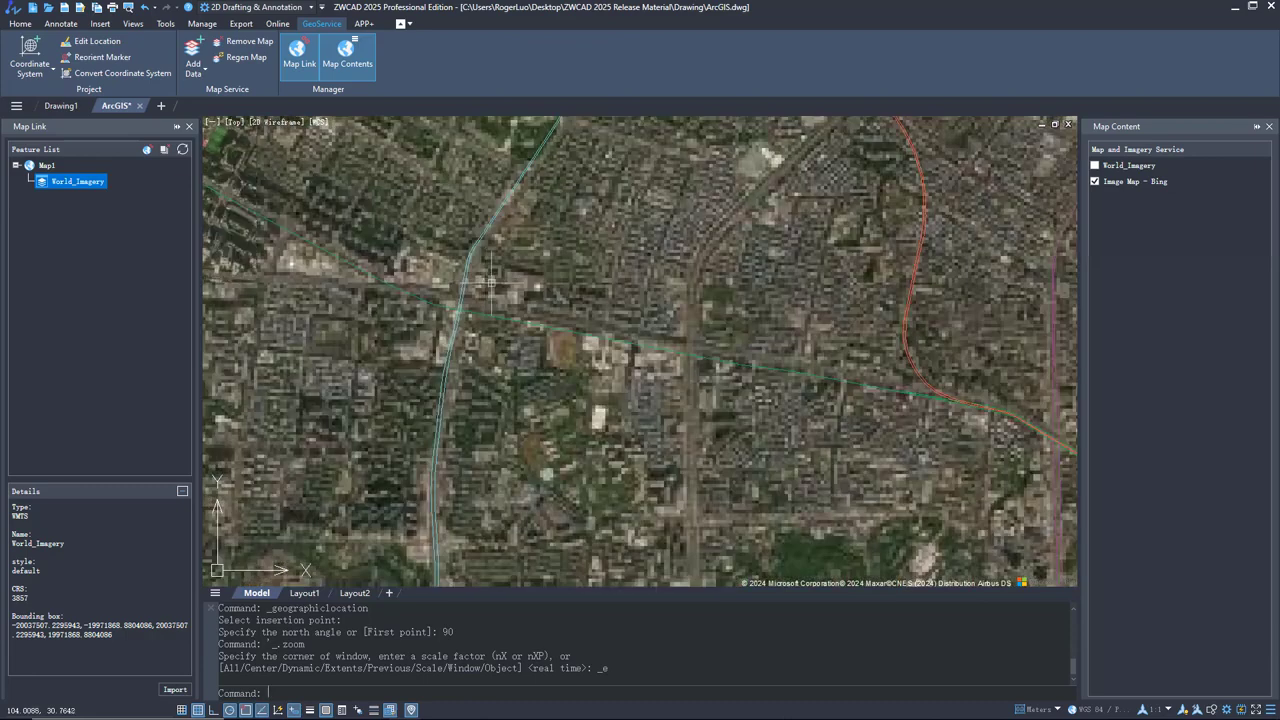
scroll(490, 283, down, 5)
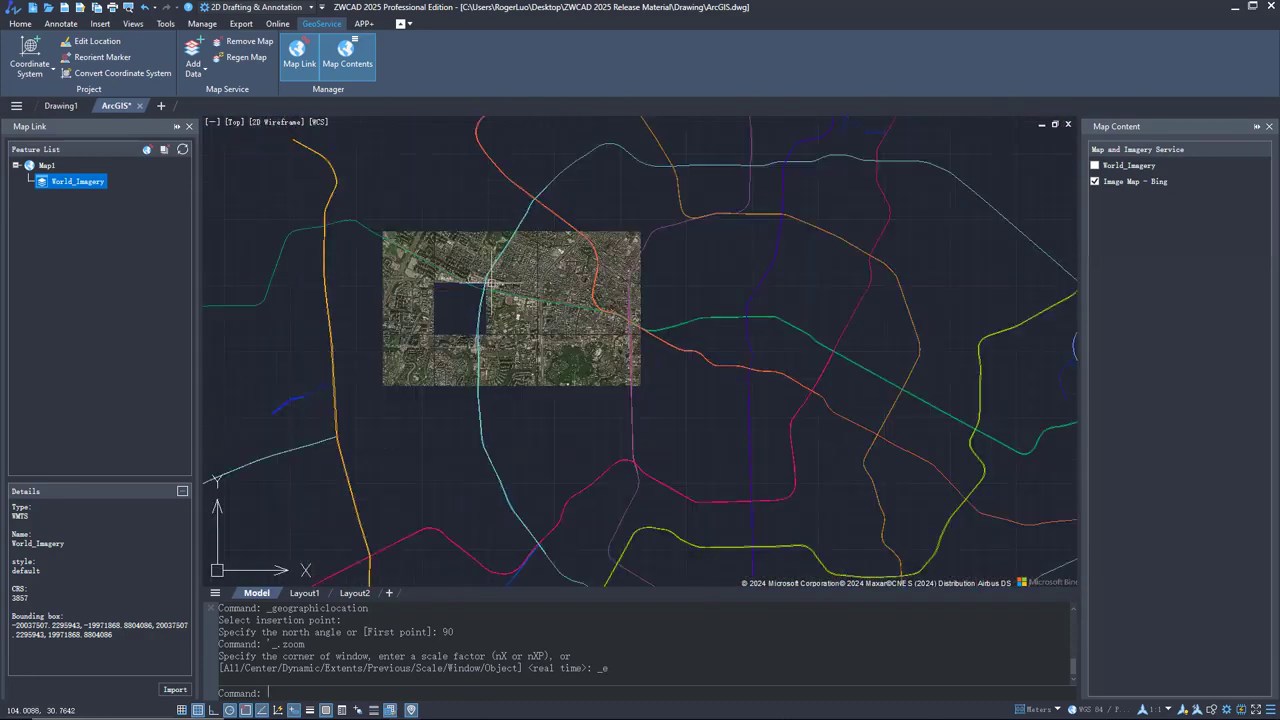
scroll(552, 248, up, 4)
scroll(550, 248, down, 4)
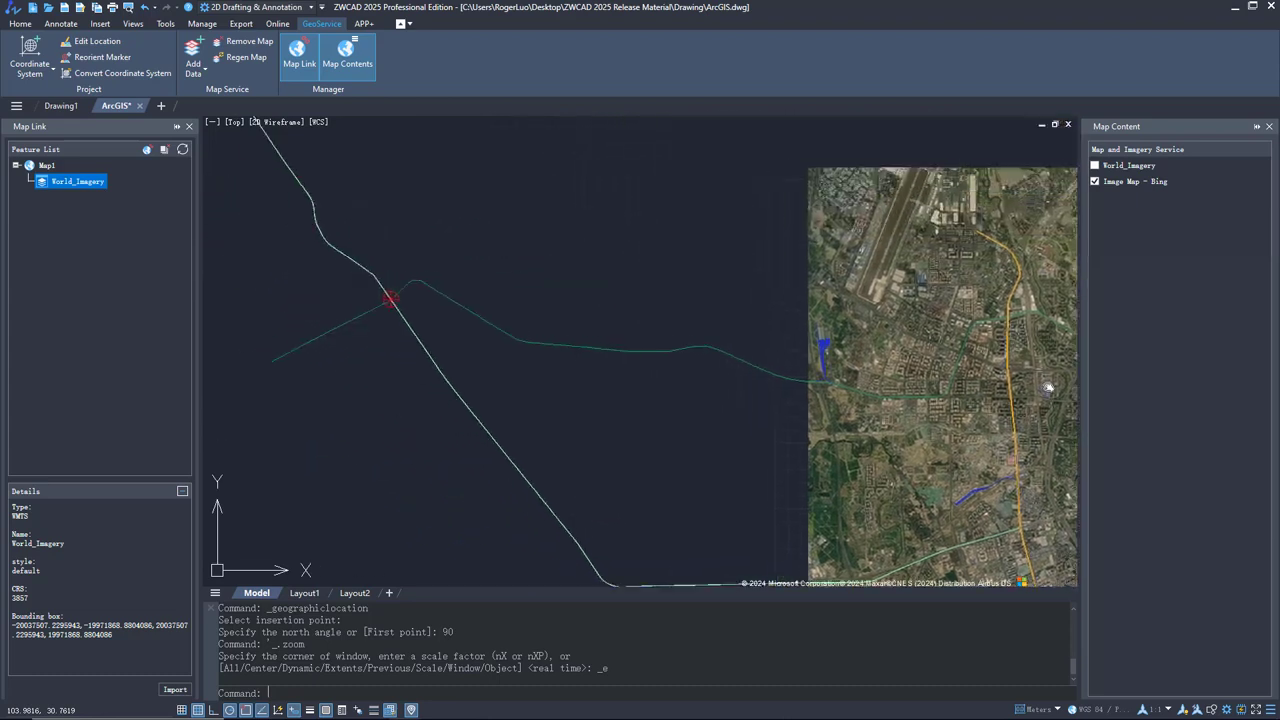
scroll(413, 318, up, 5)
scroll(413, 318, up, 4)
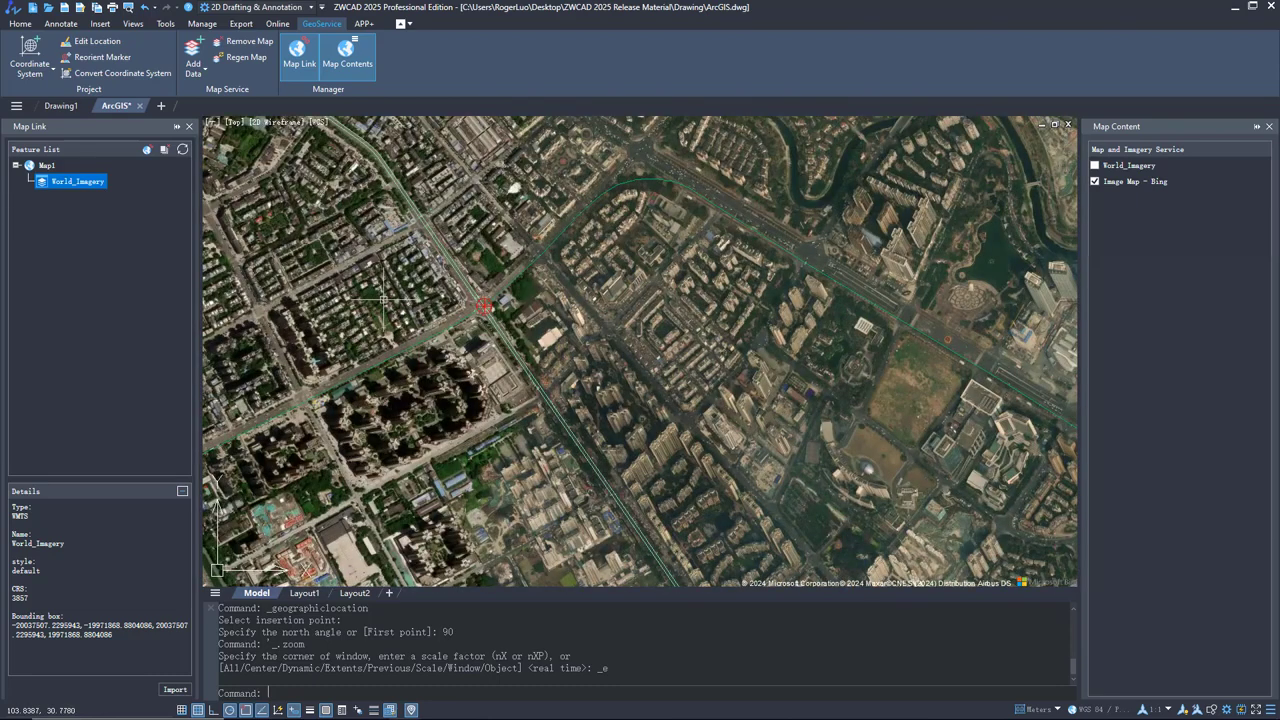
scroll(383, 298, down, 3)
scroll(390, 305, down, 4)
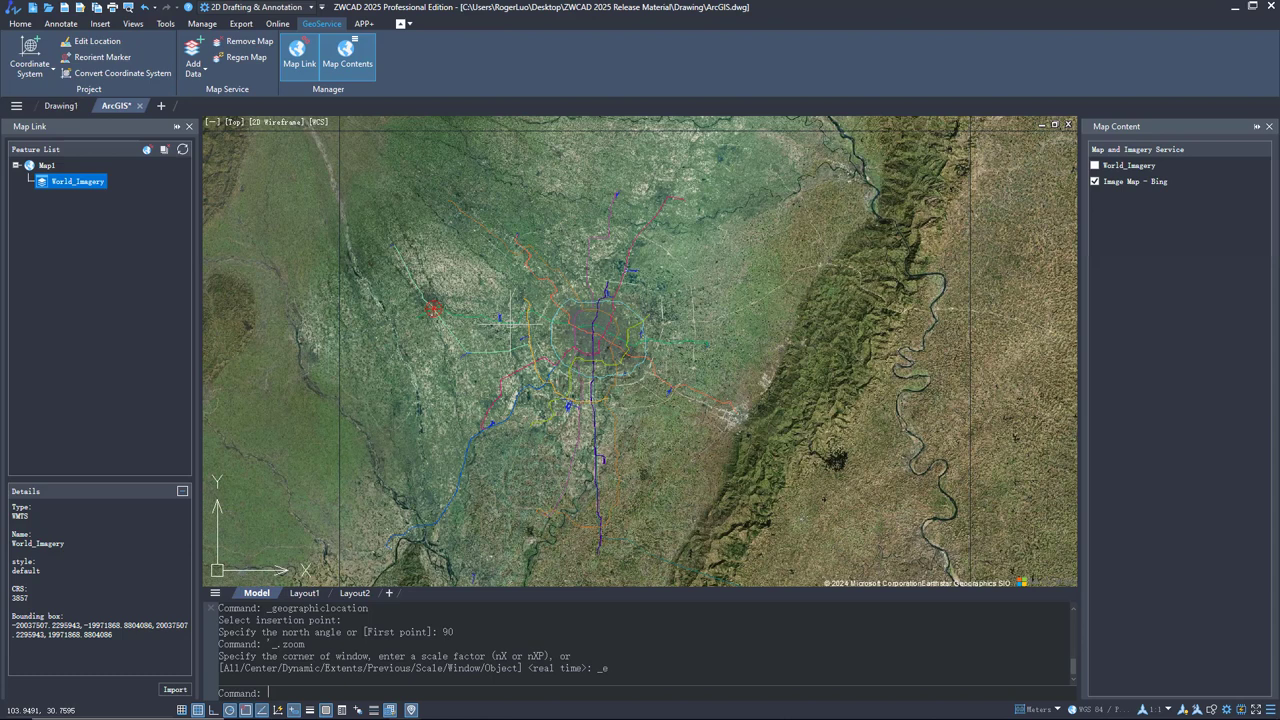
- Capture a map image from the Image Map - Bing service over a rectangular area enclosing the city's metro network and the location marker
click(1162, 185)
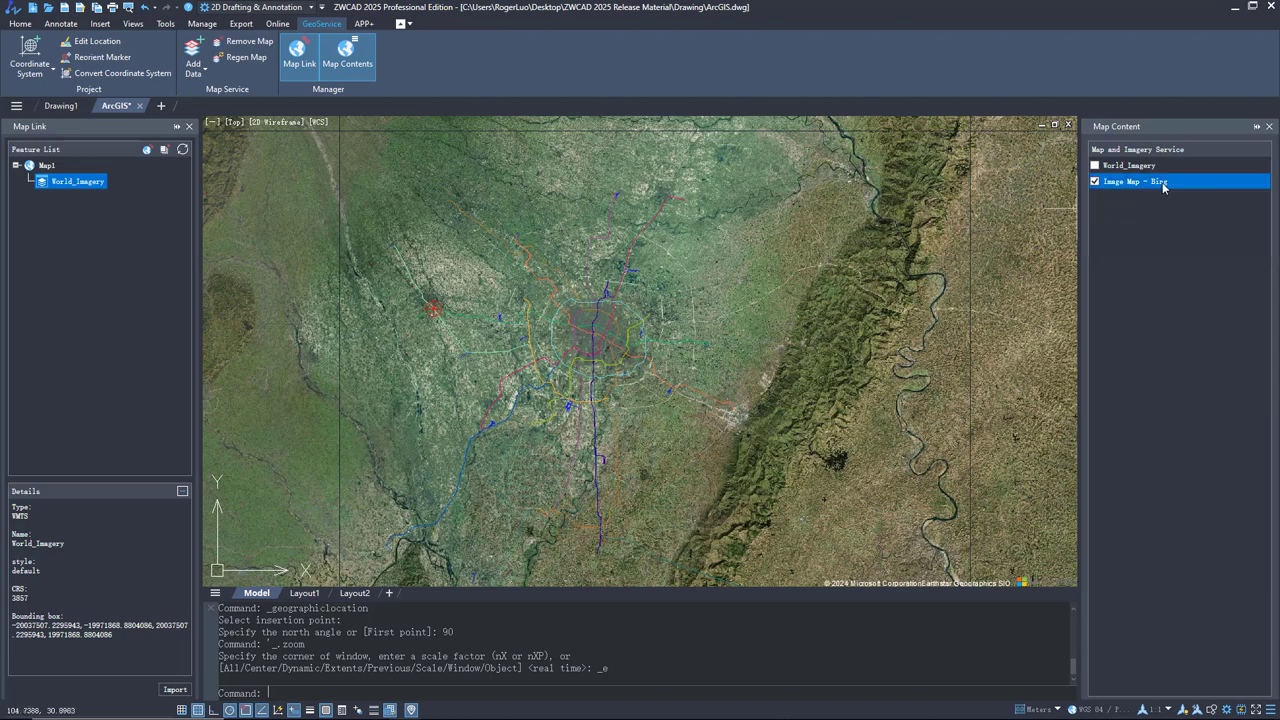
right_click(1163, 186)
click(1195, 208)
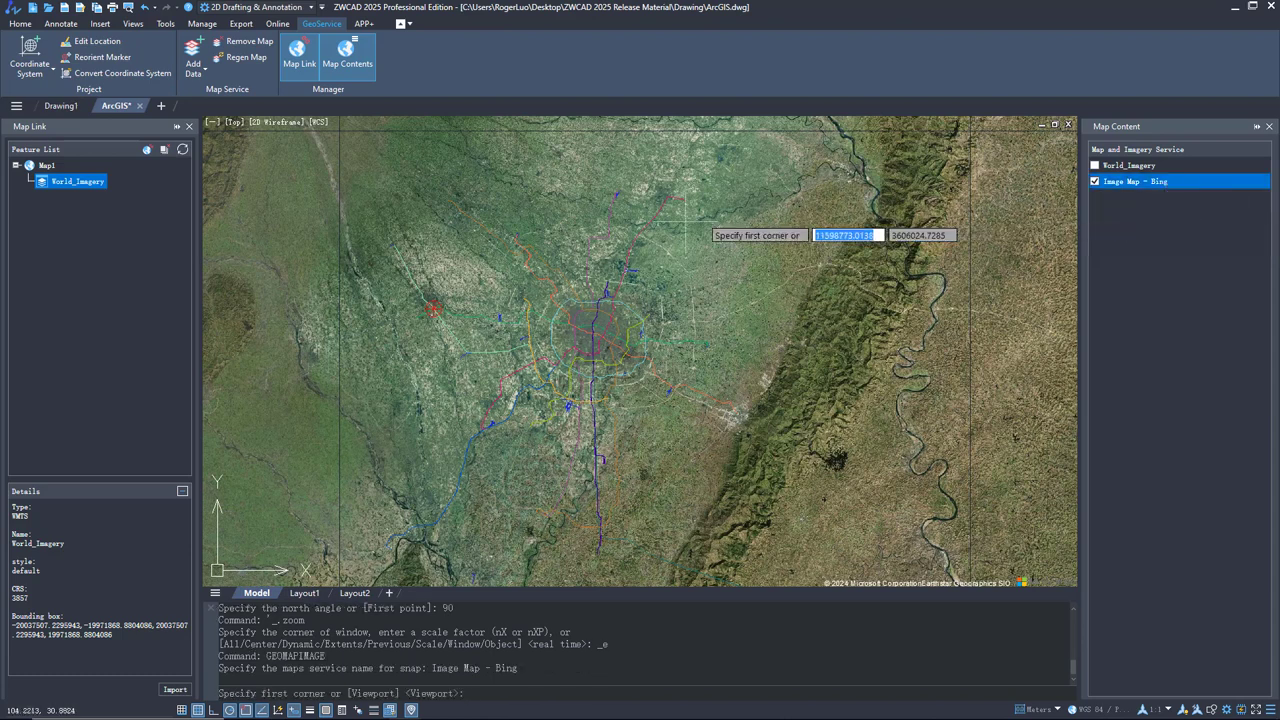
click(377, 189)
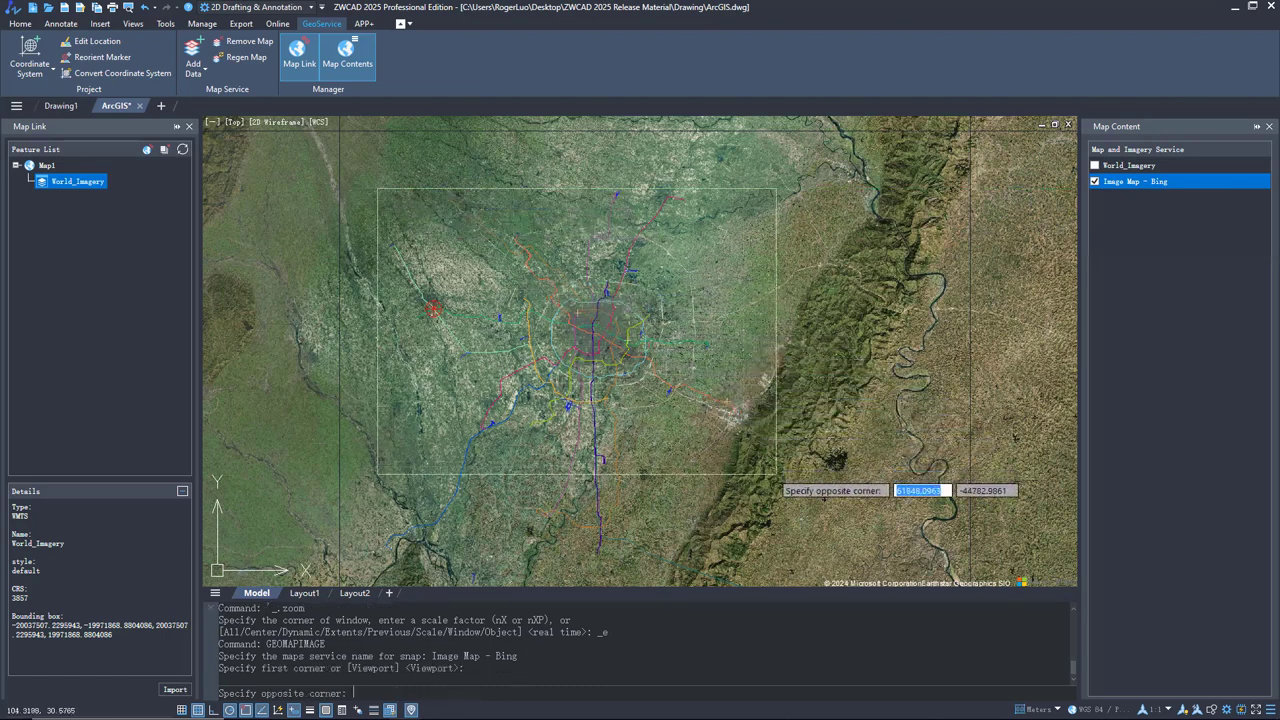
click(792, 577)
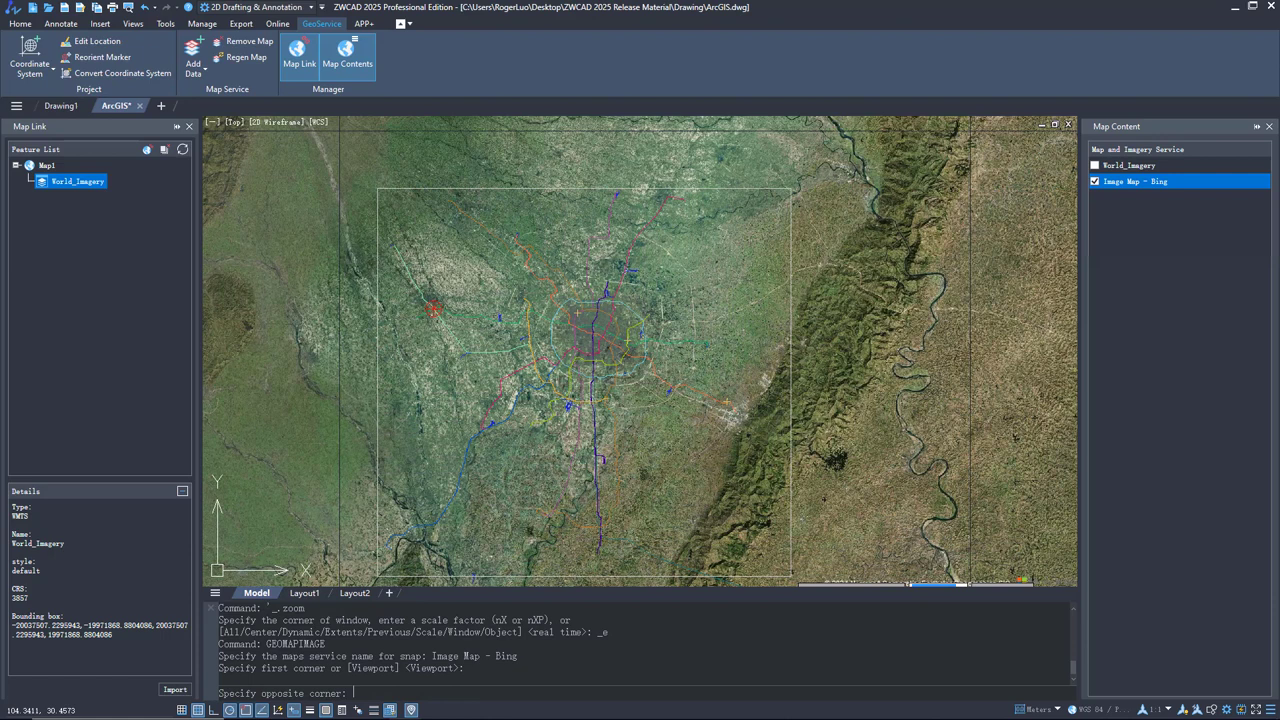
- Send the captured map image behind the metro lines and hide the Image Map - Bing layer
click(791, 576)
right_click(792, 572)
mouse_move(882, 426)
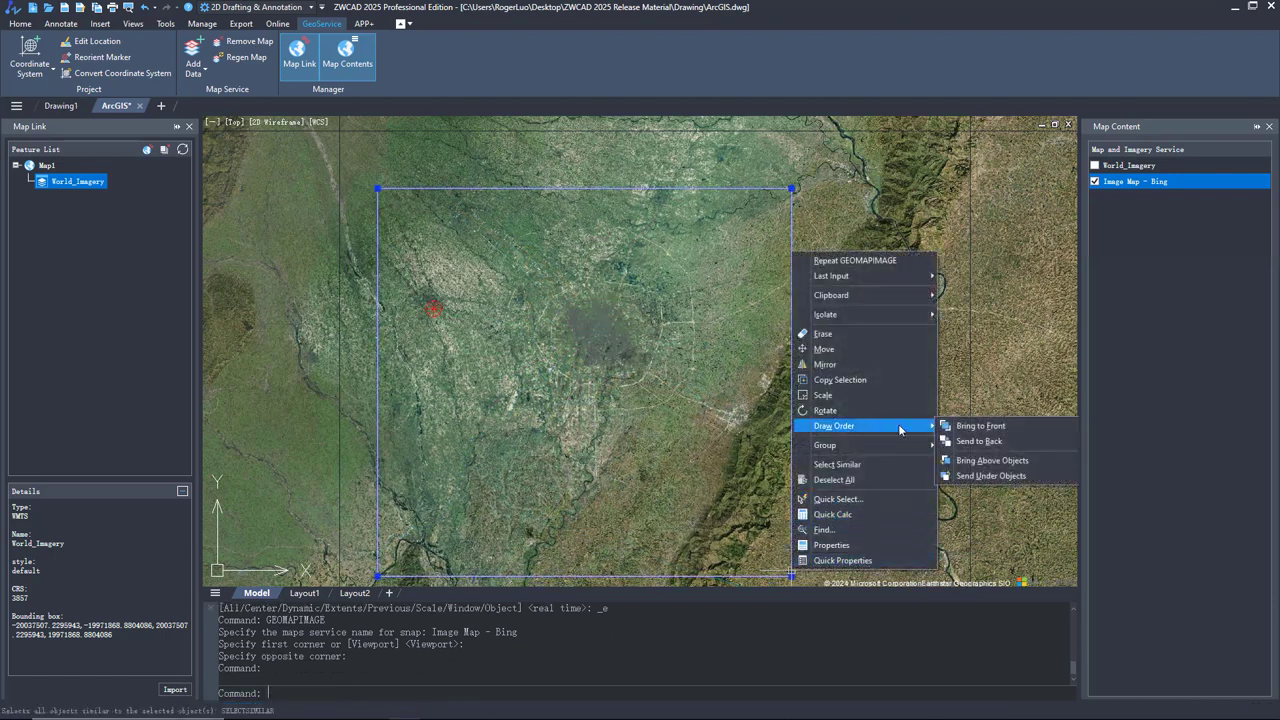
click(962, 444)
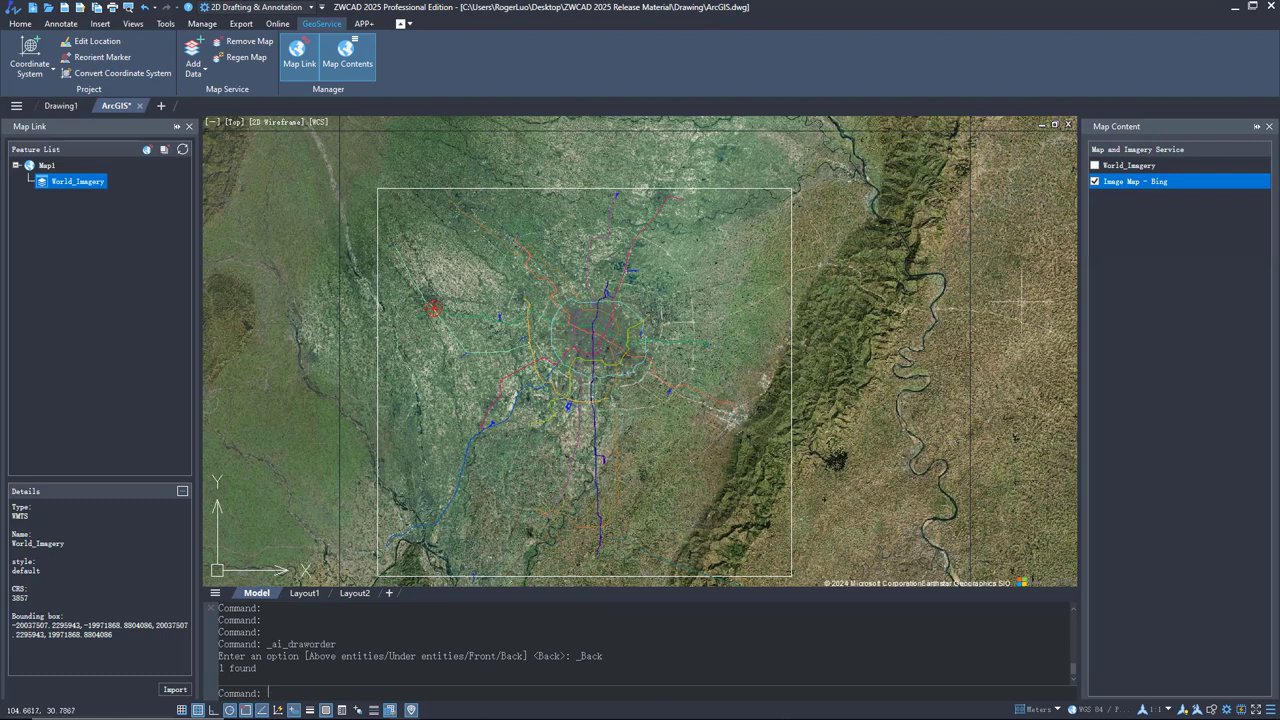
click(1094, 182)
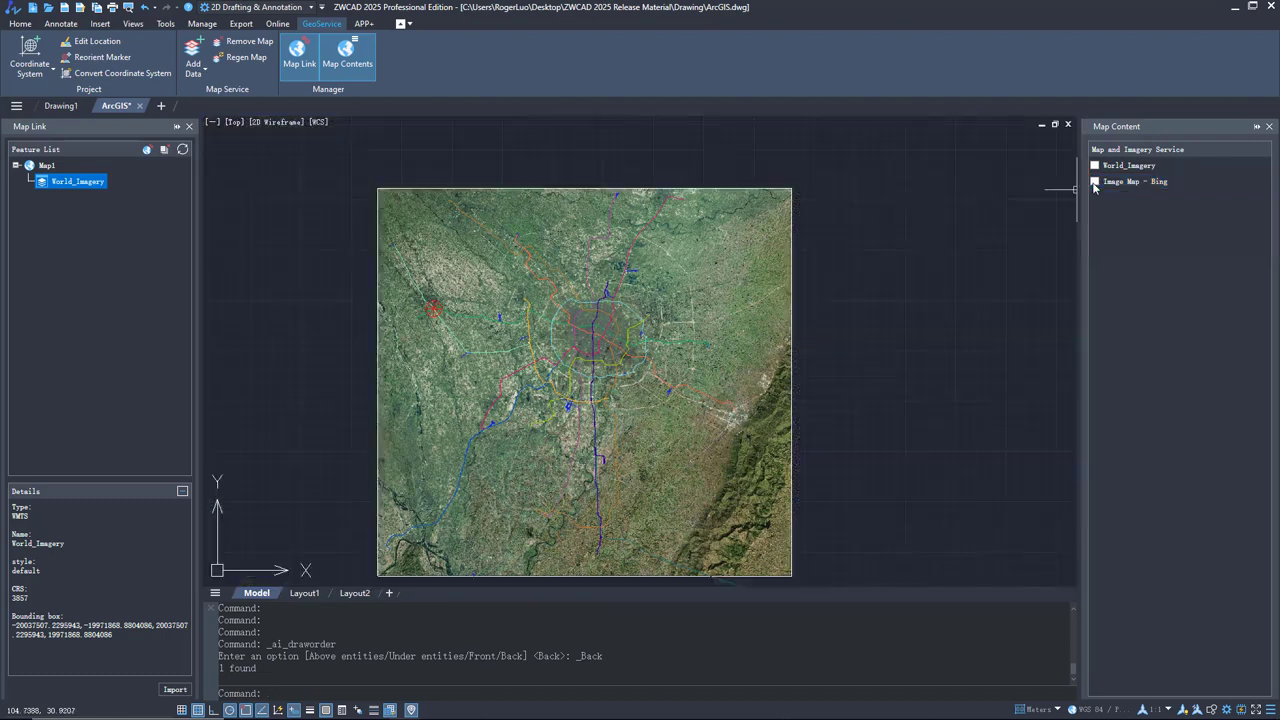